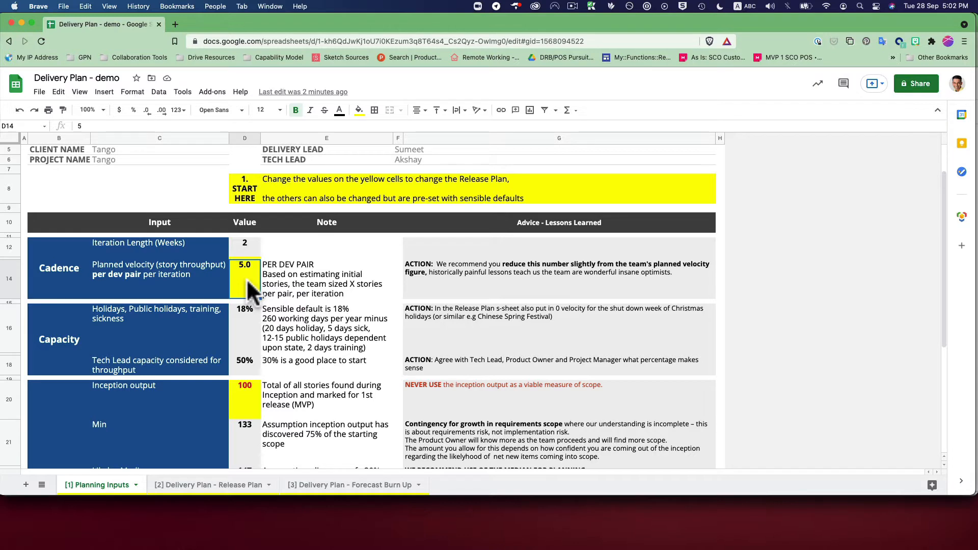
Review the Cadence and Capacity inputs: iteration length, planned velocity per dev pair, holiday allowance and Tech Lead capacity.
{"action": "left_click", "coordinate": [246, 246]}
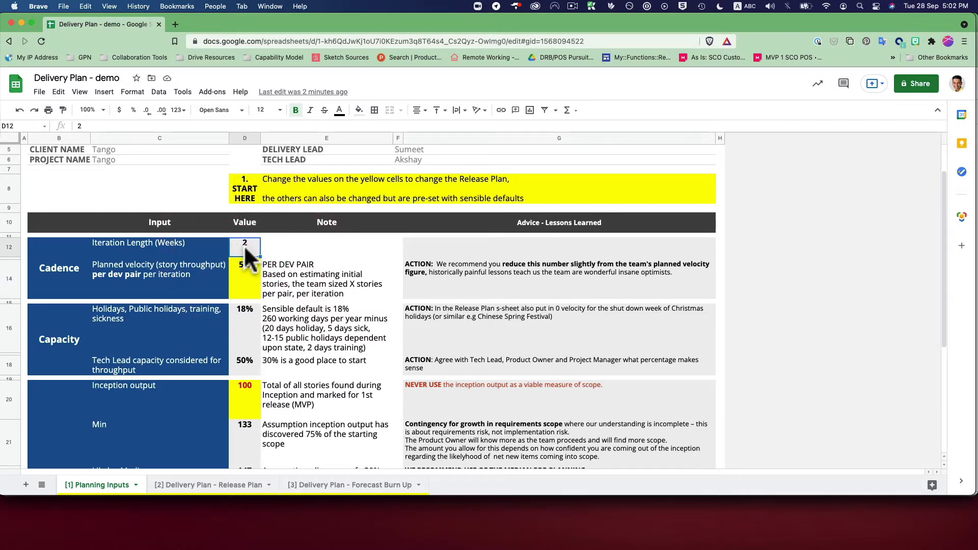
{"action": "left_click", "coordinate": [246, 269]}
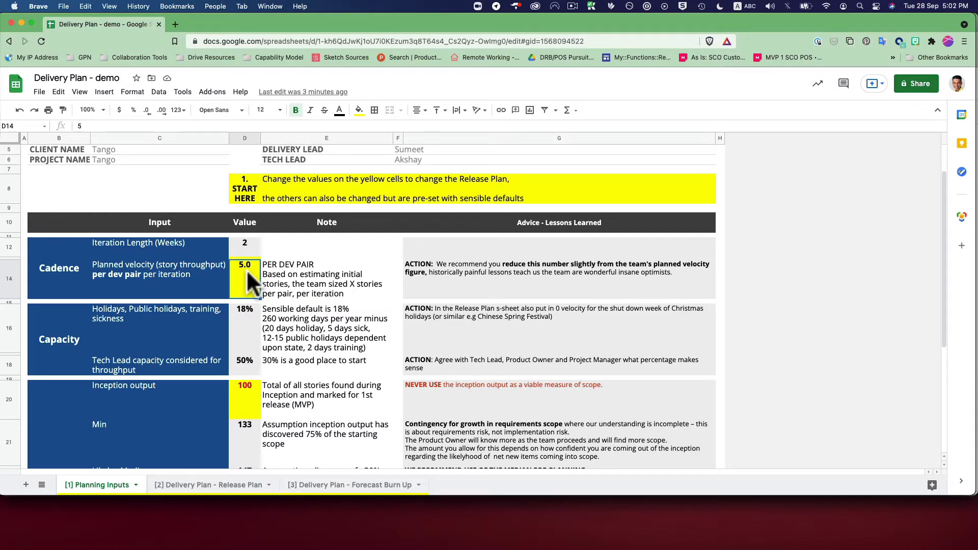
{"action": "left_click", "coordinate": [249, 322]}
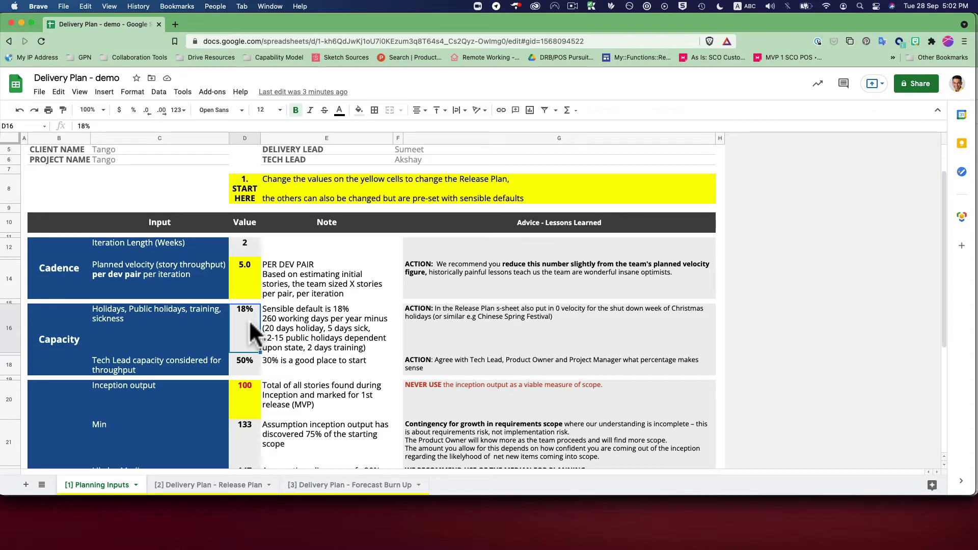
{"action": "left_click", "coordinate": [301, 320]}
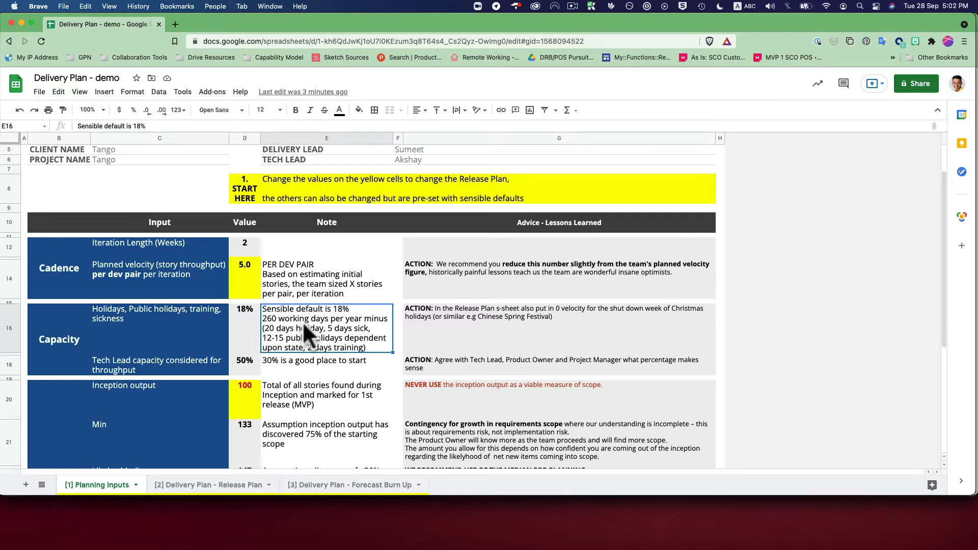
{"action": "left_click", "coordinate": [258, 330]}
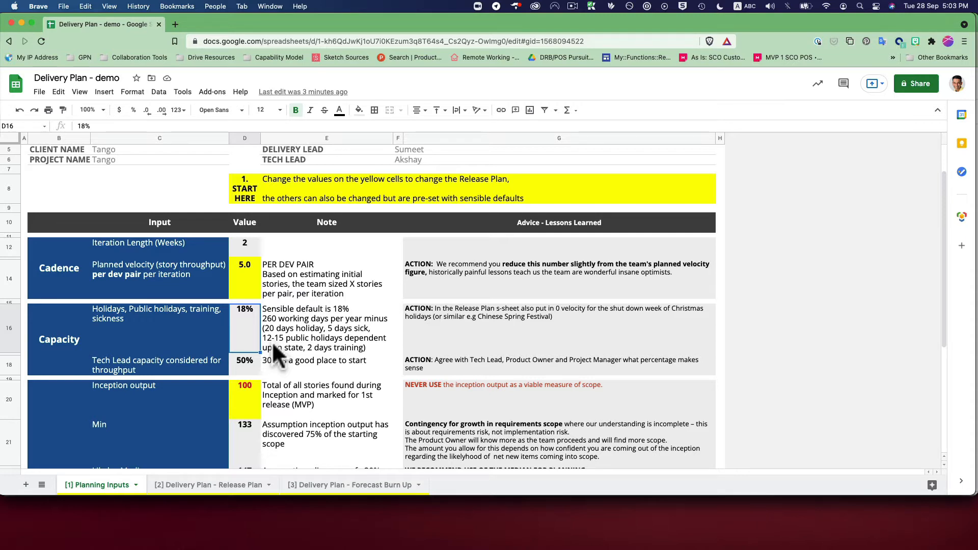
{"action": "left_click", "coordinate": [253, 363]}
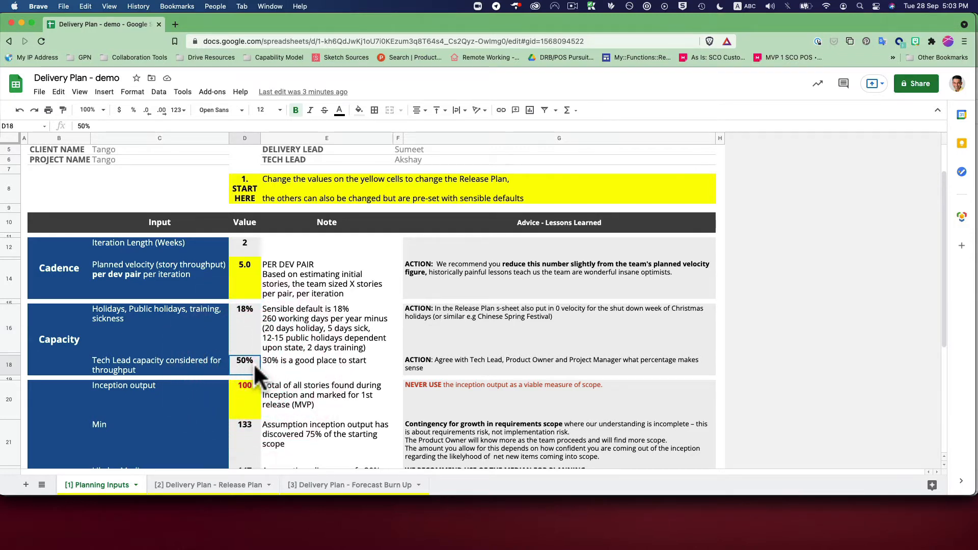
{"action": "left_click", "coordinate": [288, 362]}
{"action": "left_click", "coordinate": [246, 368]}
Set the Inception output value in the Scope section to 256 stories.
{"action": "left_click", "coordinate": [249, 414]}
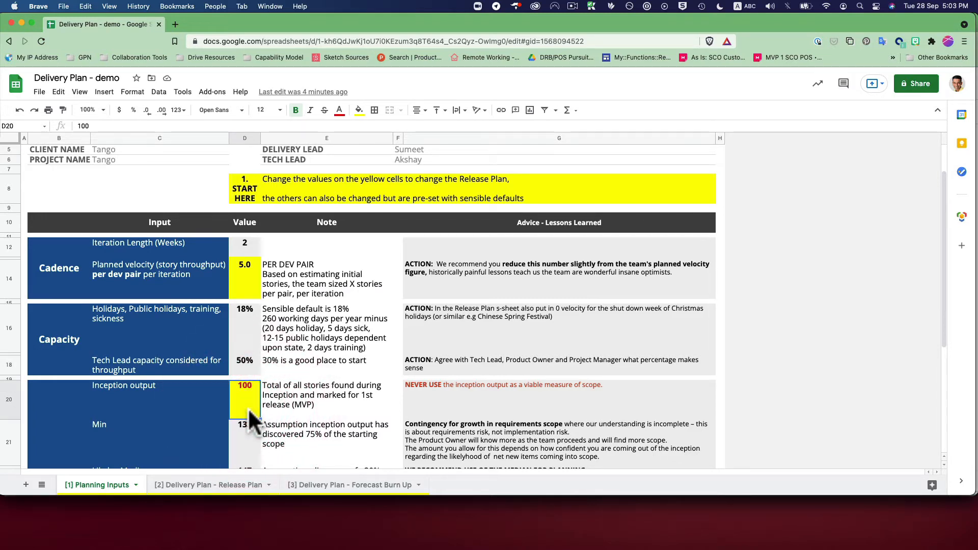
{"action": "scroll", "coordinate": [250, 412], "scroll_direction": "down", "scroll_amount": 3}
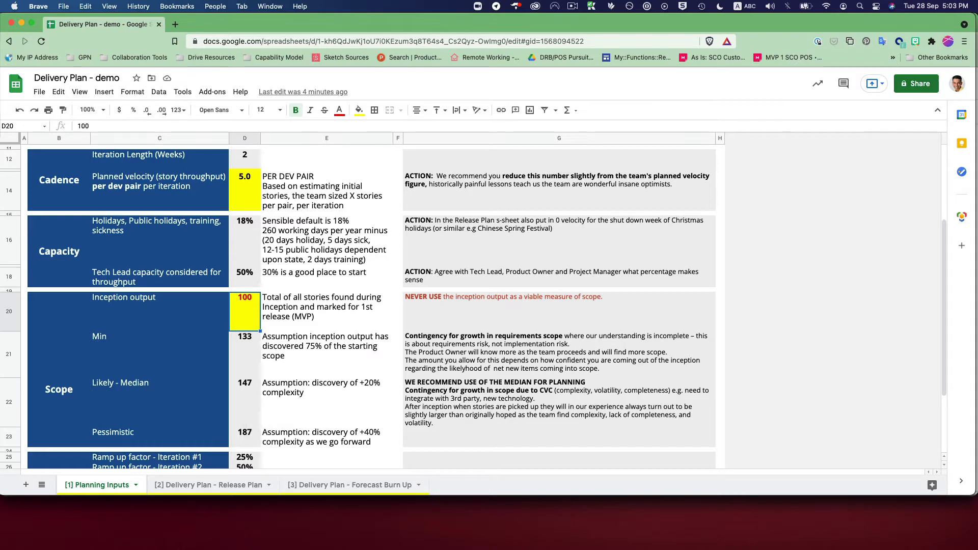
{"action": "type", "text": "256"}
{"action": "key", "text": "Return"}
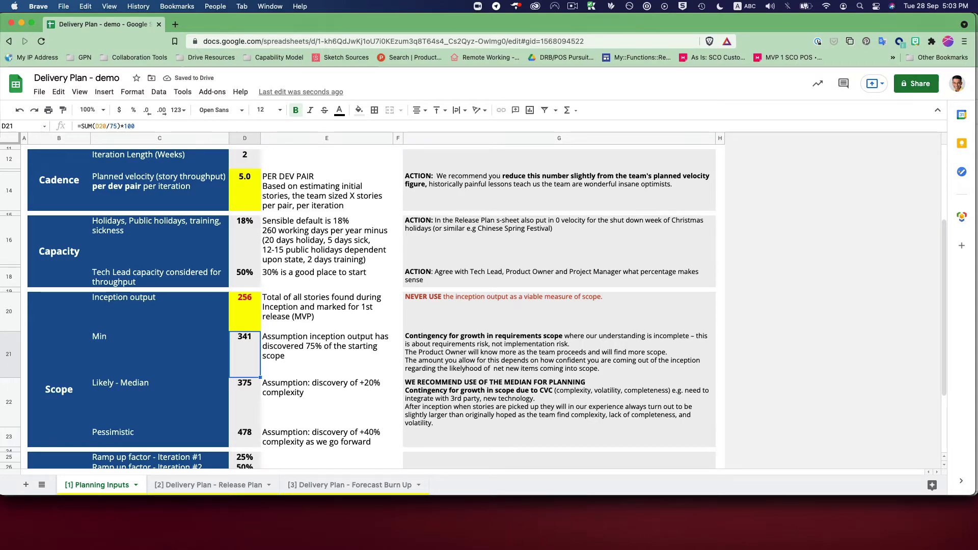
Examine the formulas and assumptions behind the Min and Likely - Median scope values.
{"action": "left_click", "coordinate": [250, 400]}
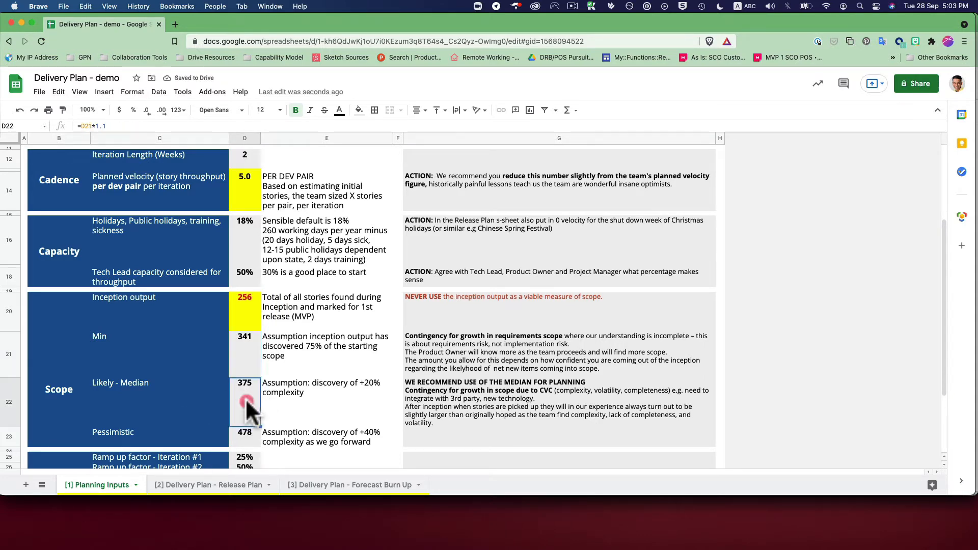
{"action": "left_click", "coordinate": [245, 354]}
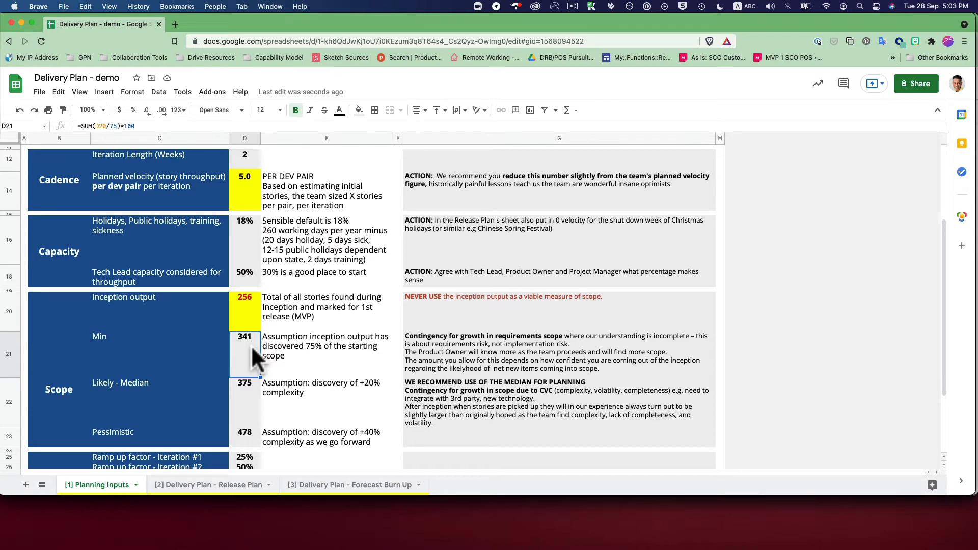
{"action": "left_click", "coordinate": [294, 348]}
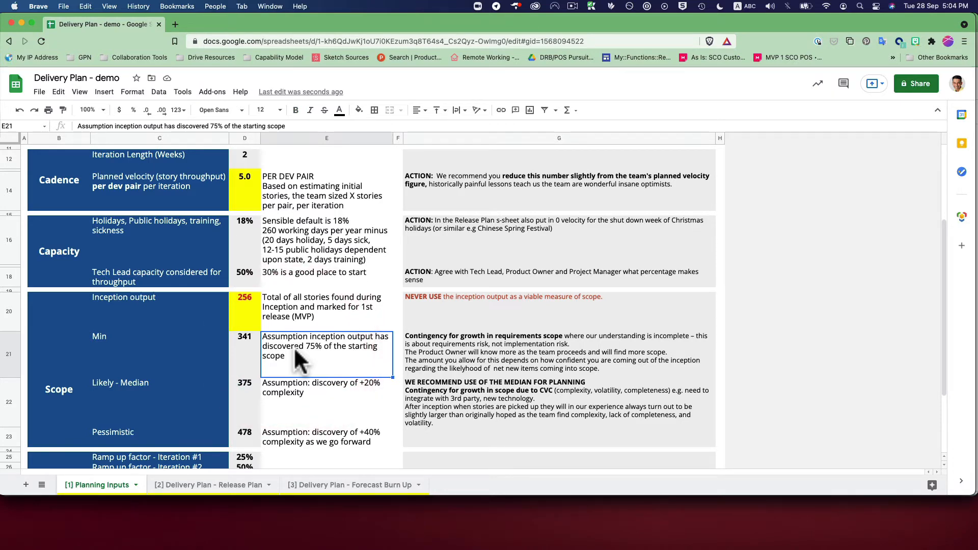
{"action": "left_click", "coordinate": [253, 392]}
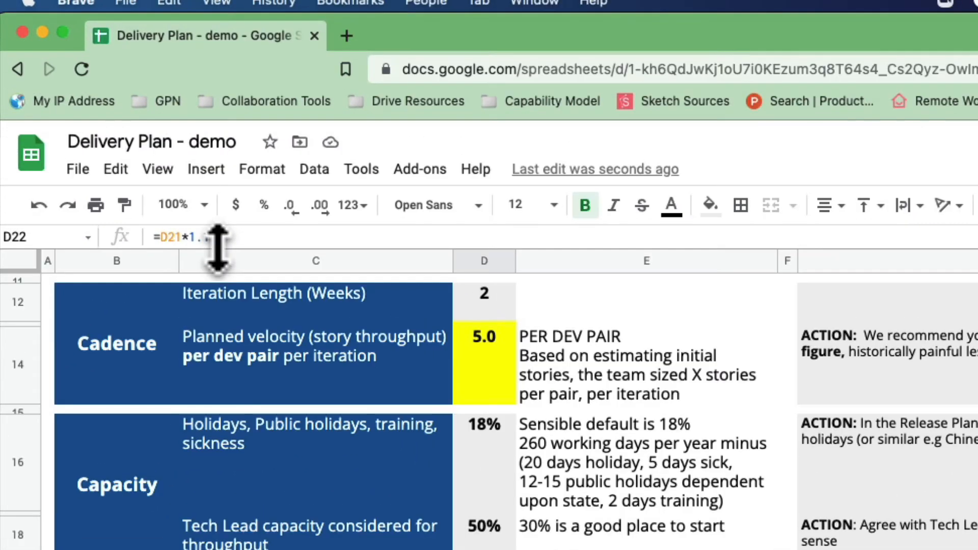
{"action": "left_click", "coordinate": [212, 235]}
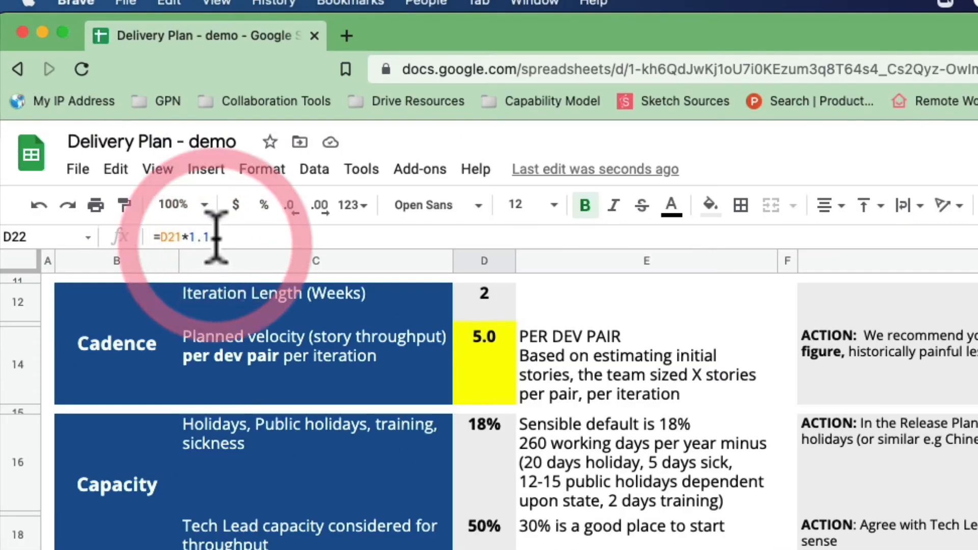
{"action": "left_click_drag", "start_coordinate": [211, 235], "coordinate": [159, 237]}
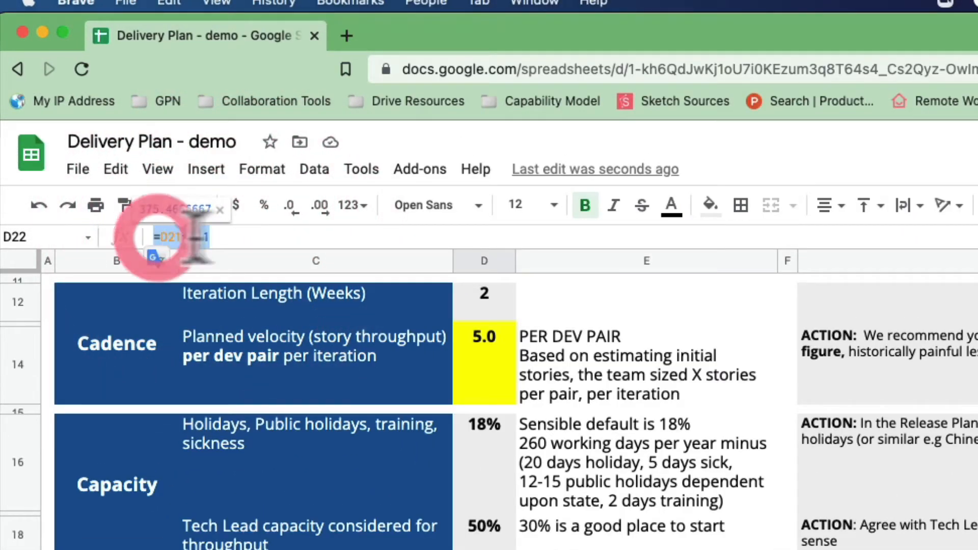
{"action": "left_click", "coordinate": [230, 237]}
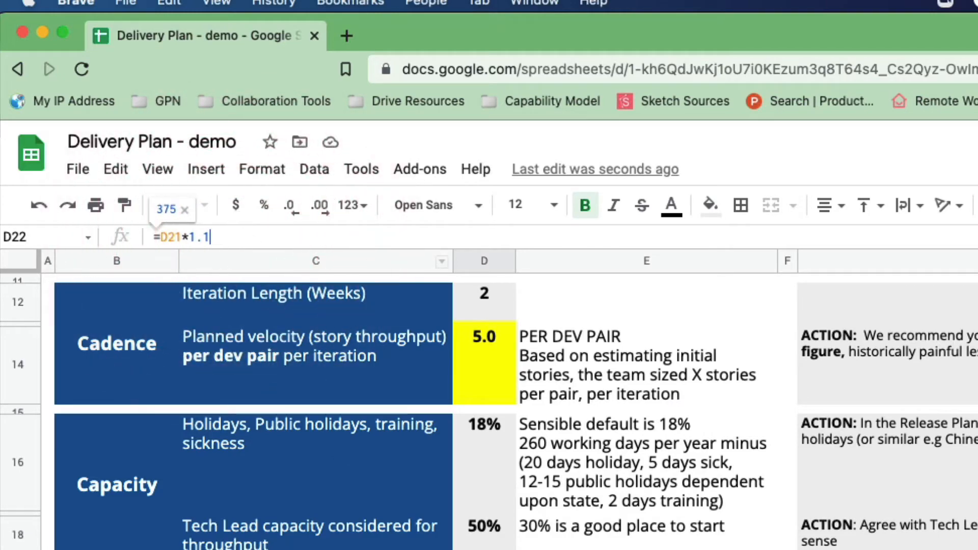
{"action": "key", "text": "Tab"}
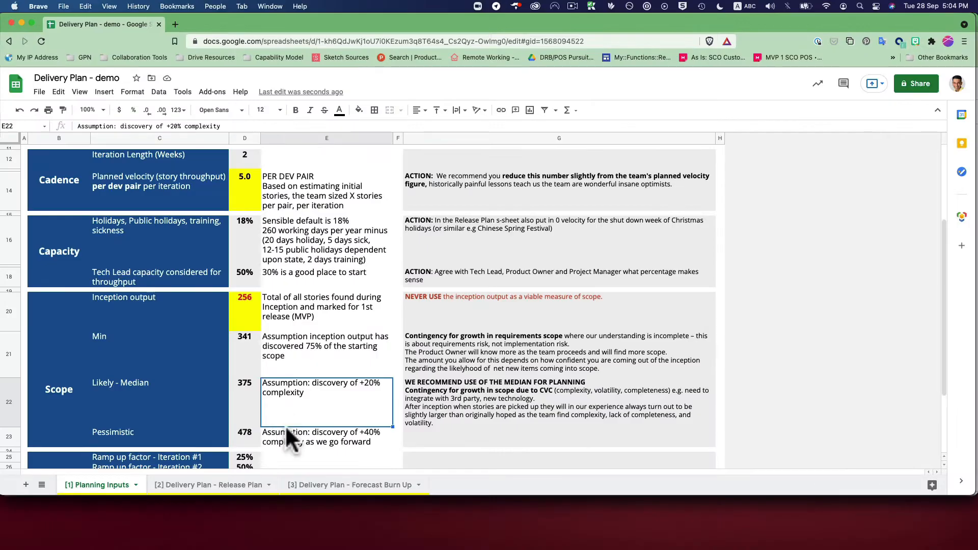
Change the Pessimistic scope formula in D23 to =D21*1.2.
{"action": "scroll", "coordinate": [284, 424], "scroll_direction": "down", "scroll_amount": 1}
{"action": "left_click", "coordinate": [254, 408]}
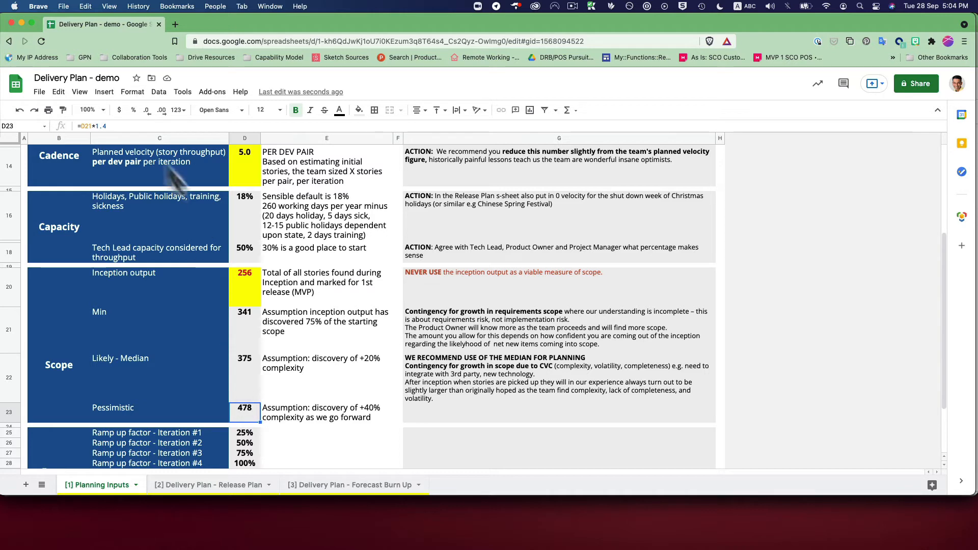
{"action": "left_click", "coordinate": [135, 126]}
{"action": "key", "text": "BackSpace"}
{"action": "type", "text": "2"}
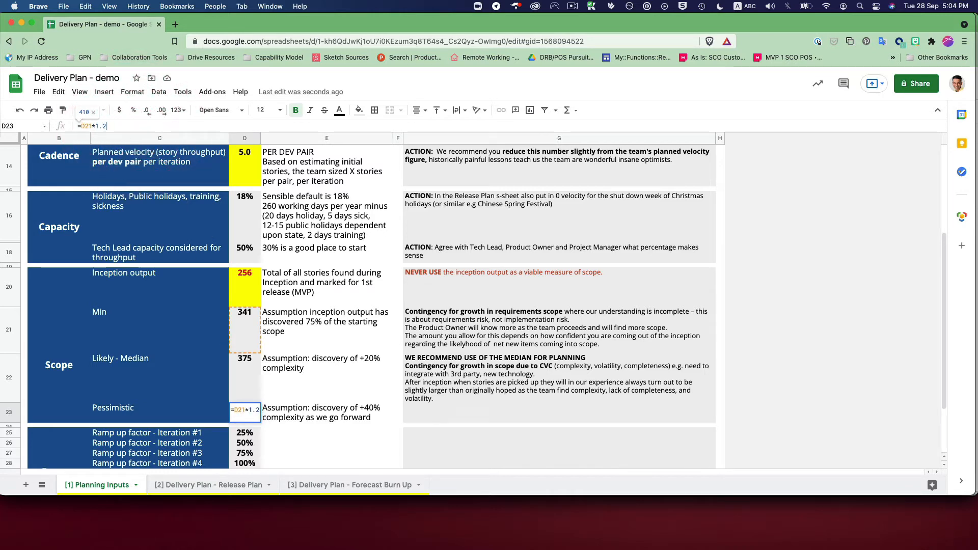
{"action": "key", "text": "Return"}
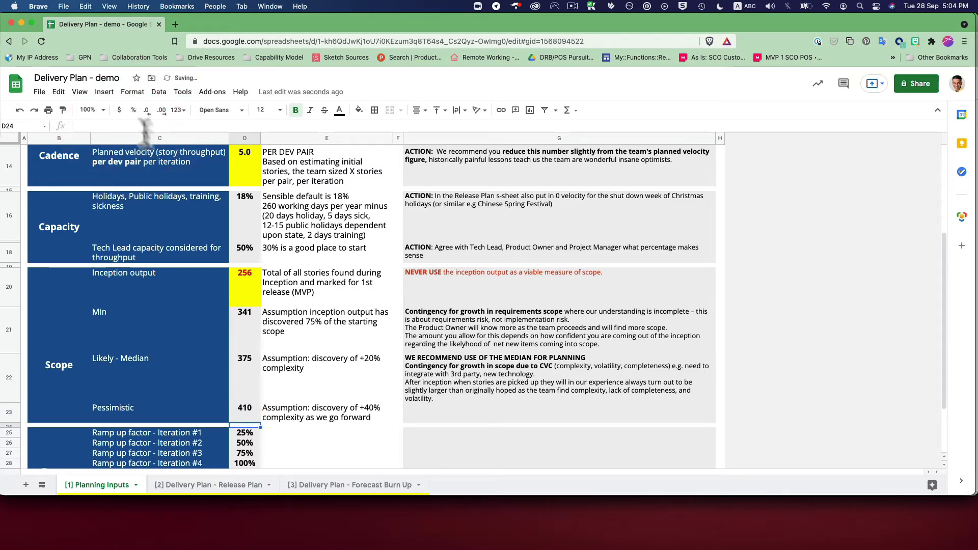
Review the scope values from Inception output to Pessimistic and the ramp up factors for iterations #1 to #4.
{"action": "left_click", "coordinate": [243, 409]}
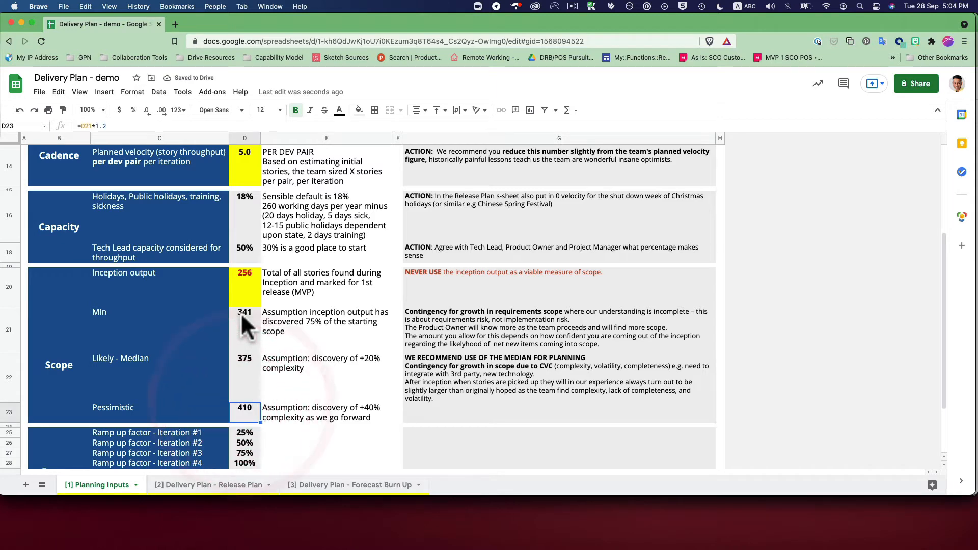
{"action": "left_click", "coordinate": [240, 299]}
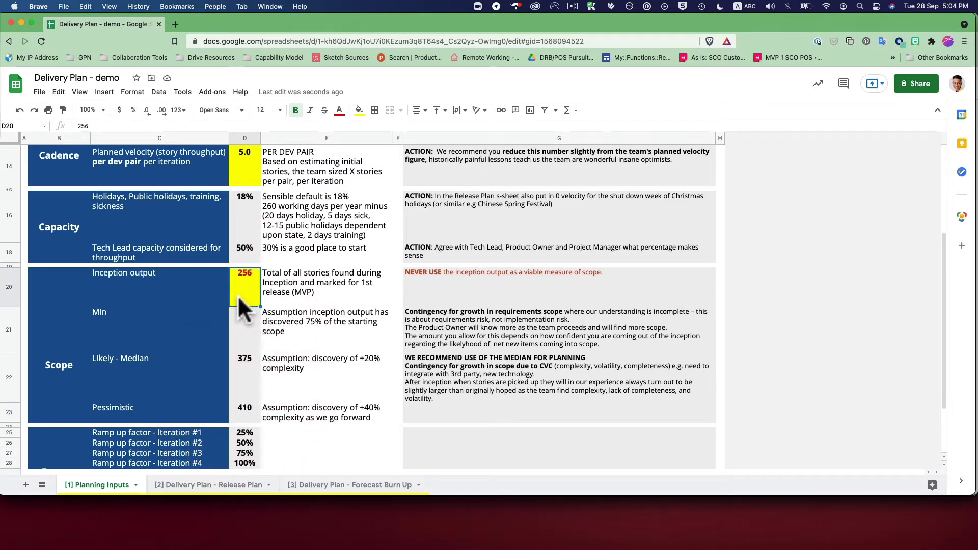
{"action": "left_click", "coordinate": [241, 324]}
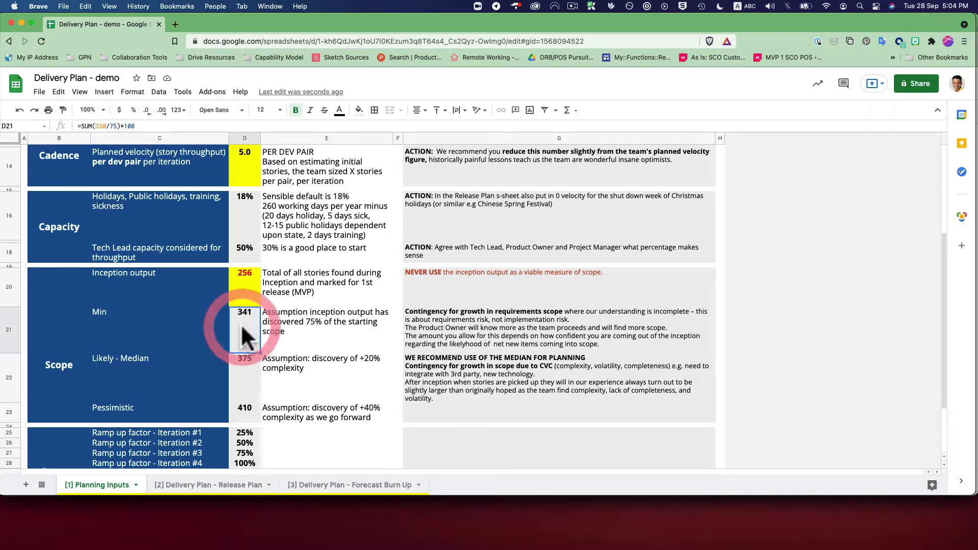
{"action": "left_click", "coordinate": [241, 359]}
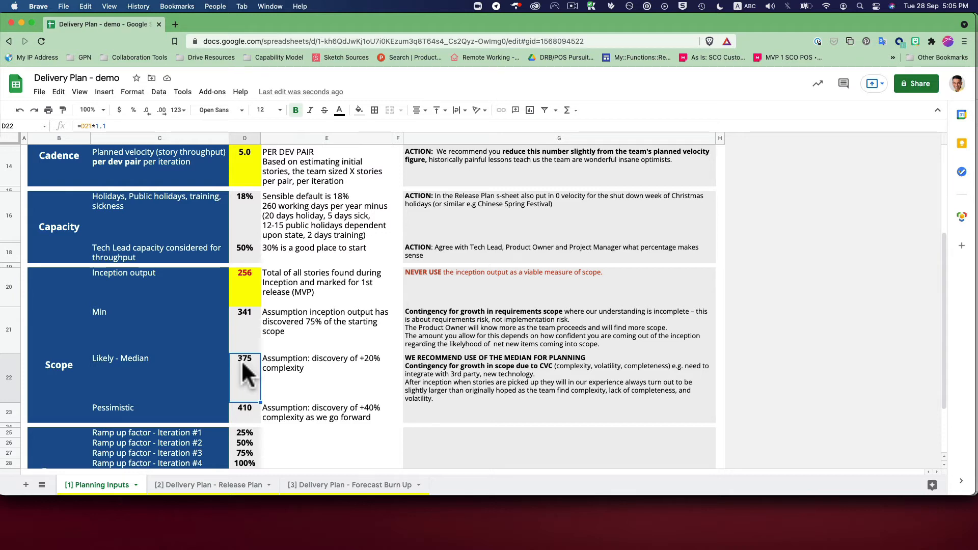
{"action": "left_click", "coordinate": [246, 415]}
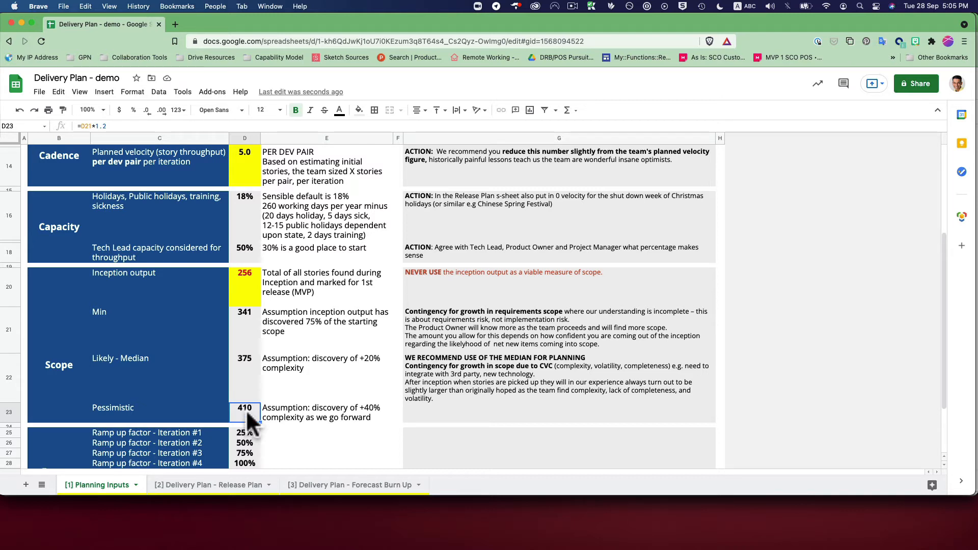
{"action": "scroll", "coordinate": [246, 410], "scroll_direction": "down", "scroll_amount": 3}
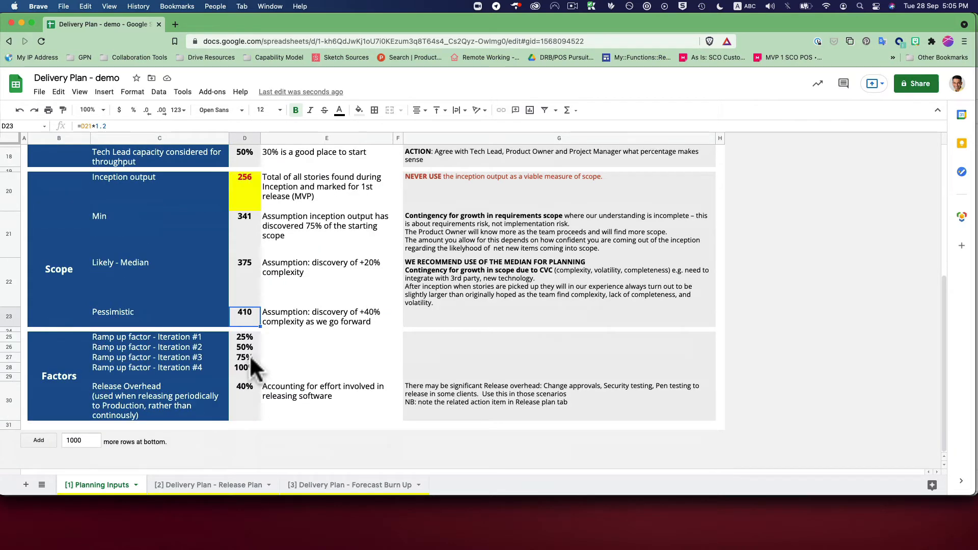
{"action": "left_click", "coordinate": [246, 337]}
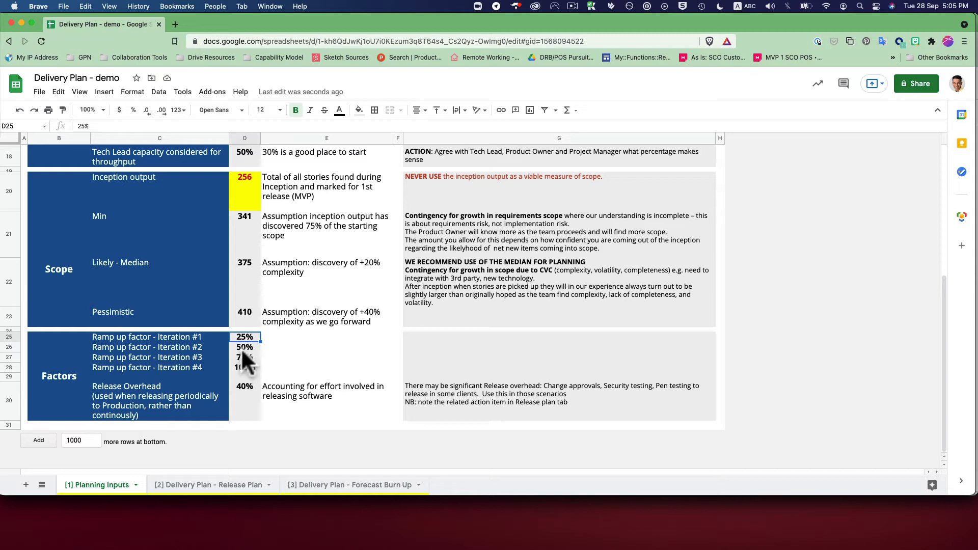
{"action": "left_click", "coordinate": [248, 335]}
{"action": "left_click", "coordinate": [247, 336]}
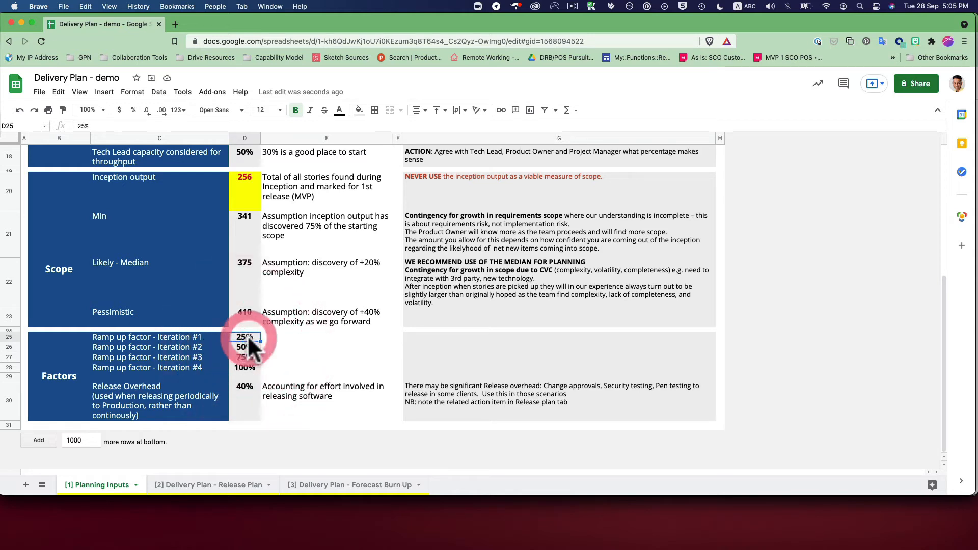
{"action": "left_click", "coordinate": [246, 369]}
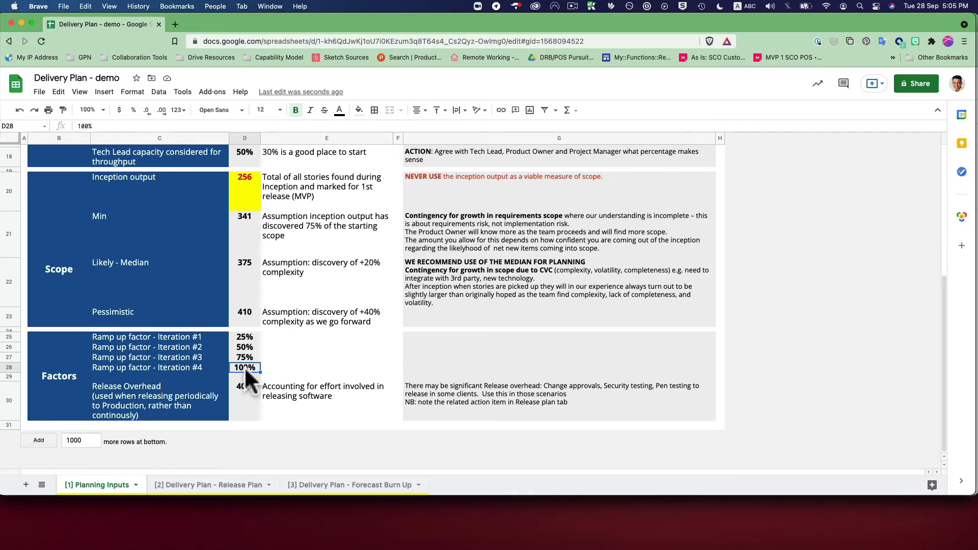
Set the Release Overhead factor to 20%.
{"action": "left_click", "coordinate": [240, 391]}
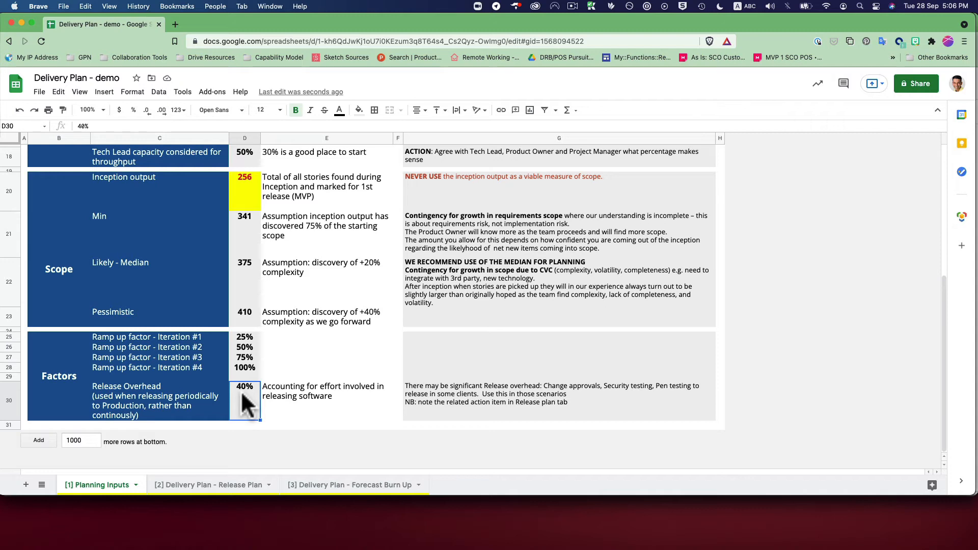
{"action": "type", "text": "20"}
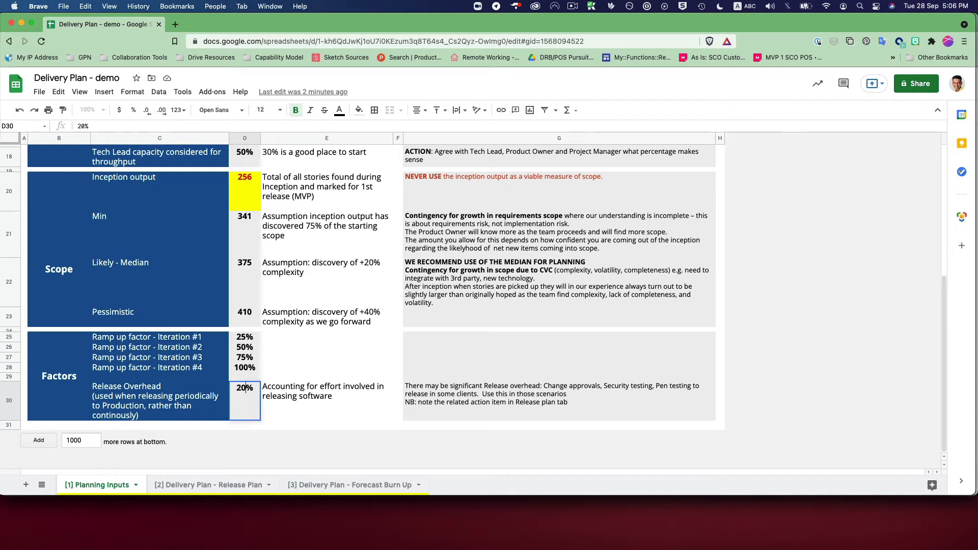
{"action": "key", "text": "Return"}
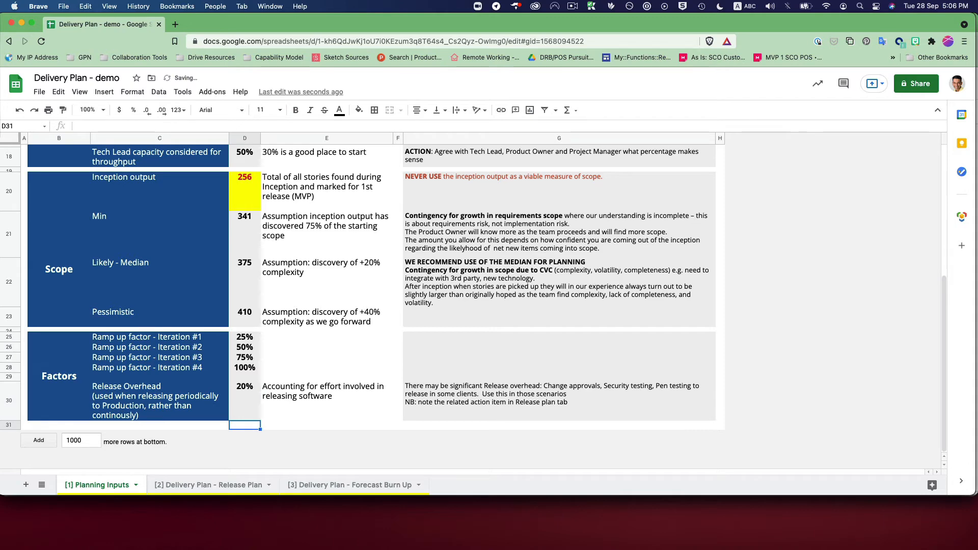
Check the initial Dev count in the Release Plan sheet and the date in Planning Inputs, and return to the Release Plan sheet.
{"action": "left_click", "coordinate": [214, 485]}
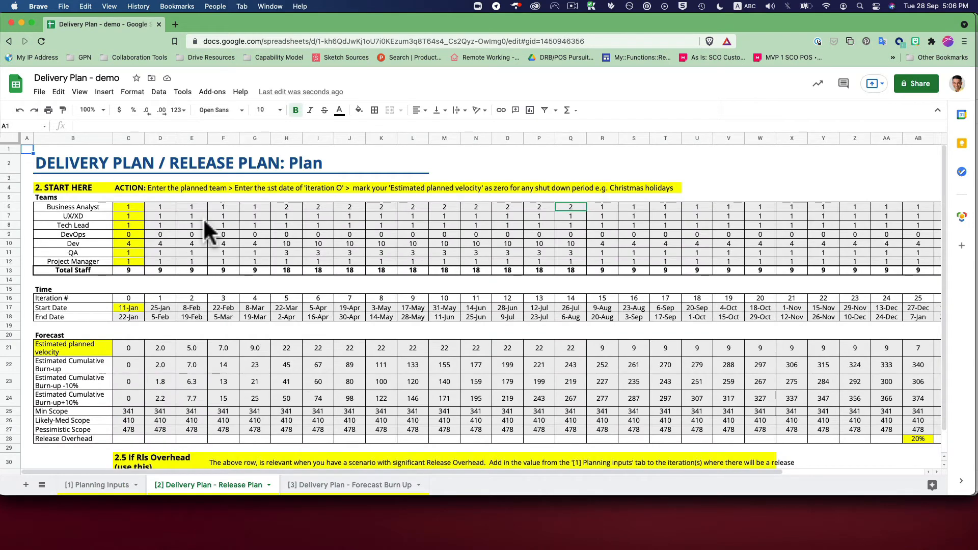
{"action": "left_click", "coordinate": [130, 240]}
{"action": "left_click", "coordinate": [108, 488]}
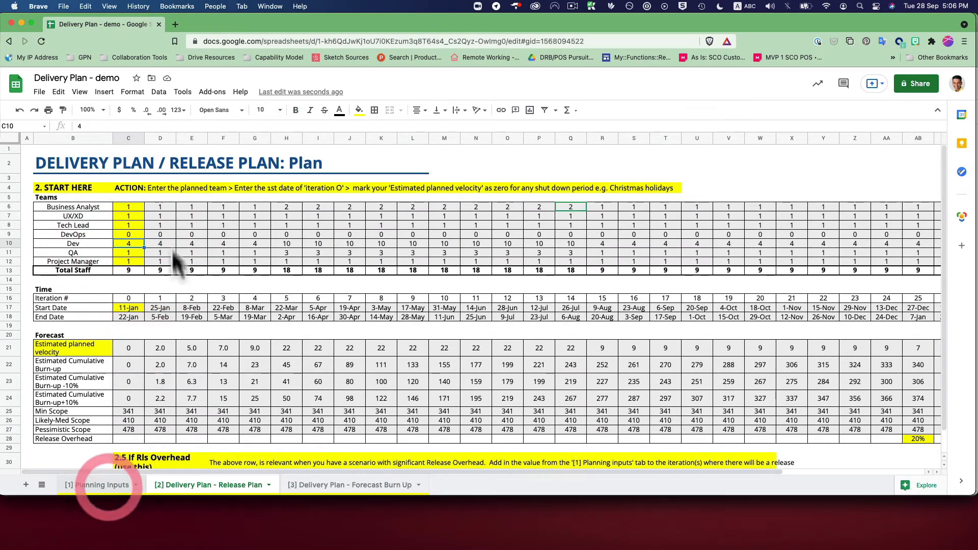
{"action": "scroll", "coordinate": [170, 244], "scroll_direction": "up", "scroll_amount": 10}
{"action": "left_click", "coordinate": [121, 190]}
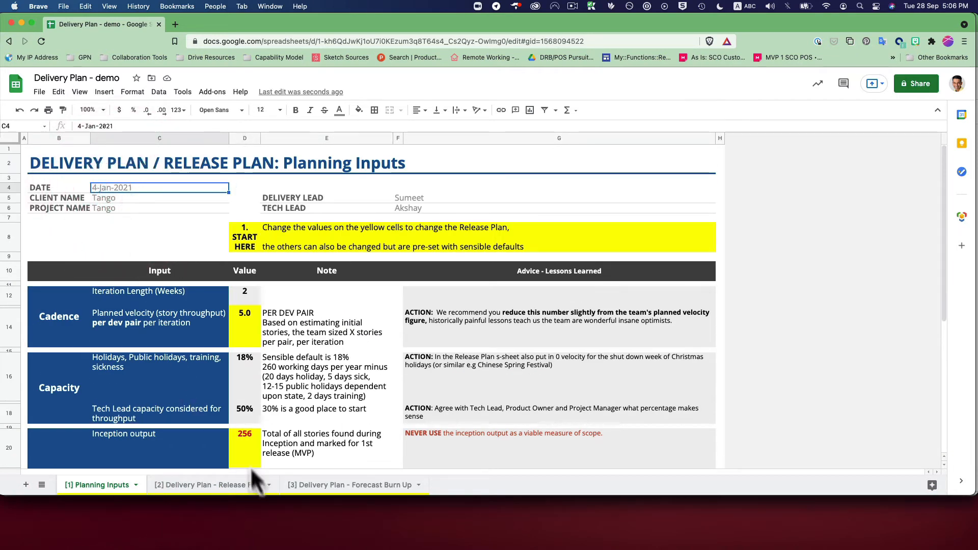
{"action": "left_click", "coordinate": [240, 483]}
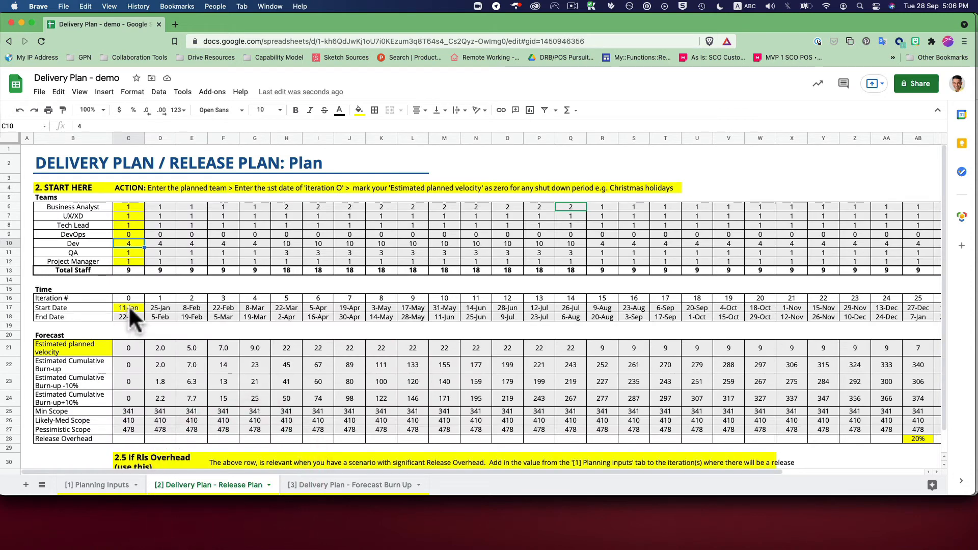
Review iteration 0's start date and initial team, and the planned Dev counts for iterations 1 to 14.
{"action": "left_click", "coordinate": [128, 307]}
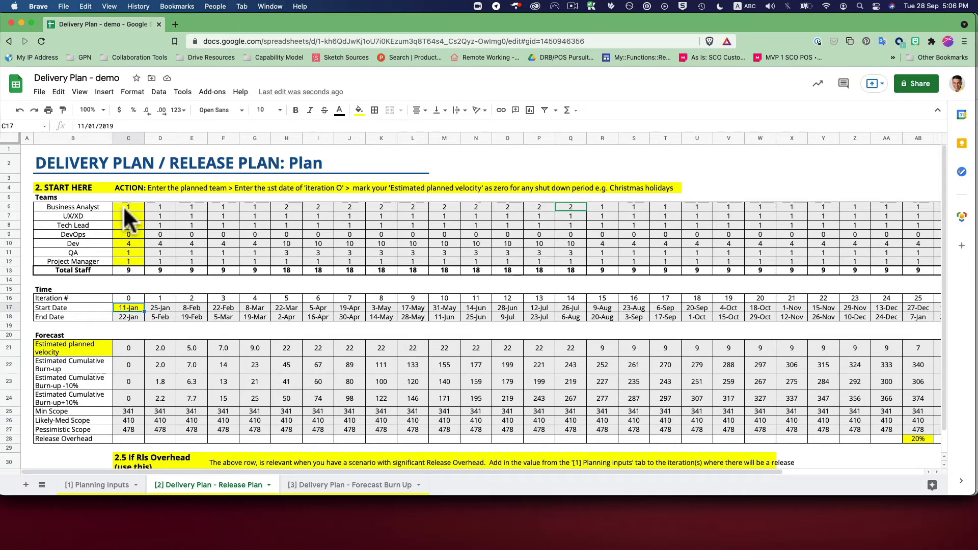
{"action": "left_click_drag", "start_coordinate": [123, 206], "coordinate": [126, 250]}
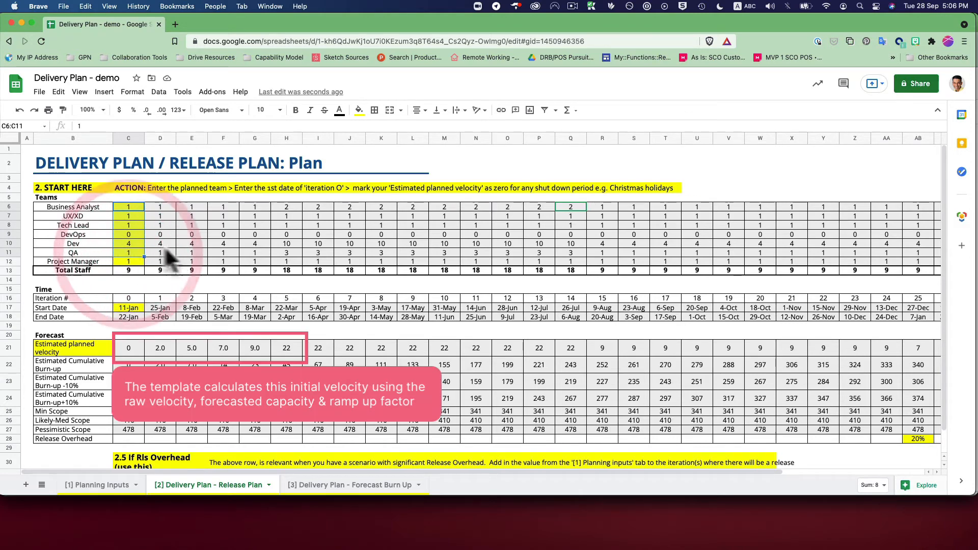
{"action": "left_click_drag", "start_coordinate": [149, 237], "coordinate": [258, 241]}
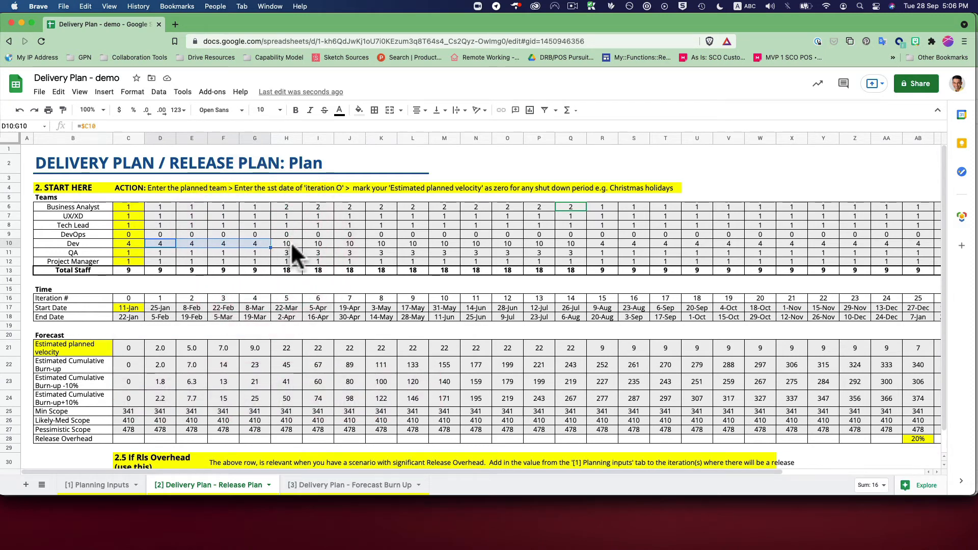
{"action": "left_click", "coordinate": [287, 243]}
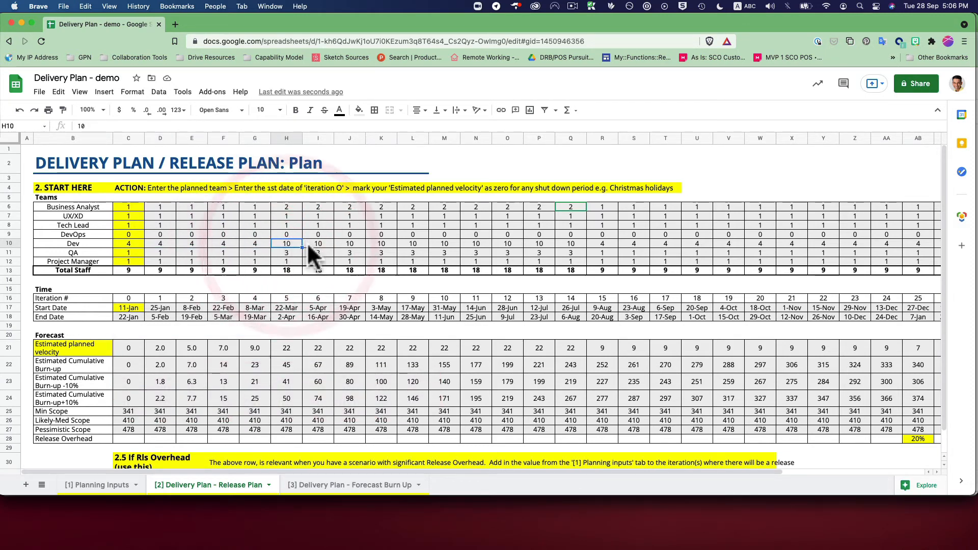
{"action": "left_click_drag", "start_coordinate": [294, 242], "coordinate": [569, 246]}
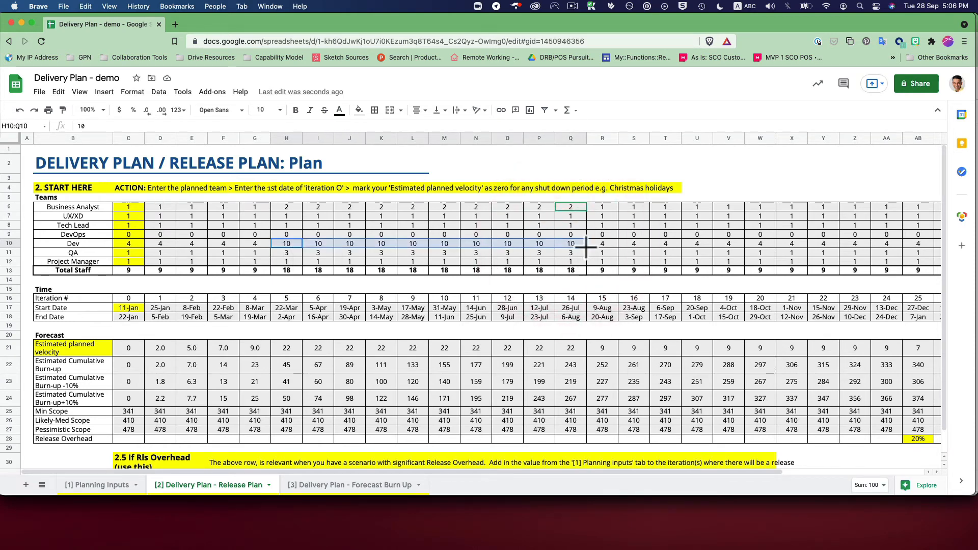
Copy the iteration 14 team counts in Q6:Q12 to iteration 15, checking the Likely - Median scope in Planning Inputs before pasting.
{"action": "left_click_drag", "start_coordinate": [576, 205], "coordinate": [572, 258]}
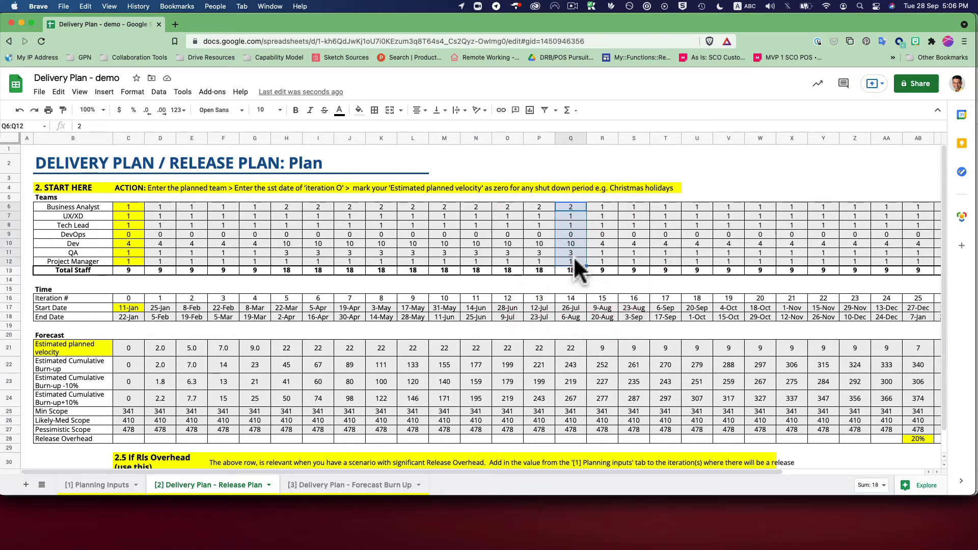
{"action": "key", "text": "super+c"}
{"action": "left_click", "coordinate": [102, 485]}
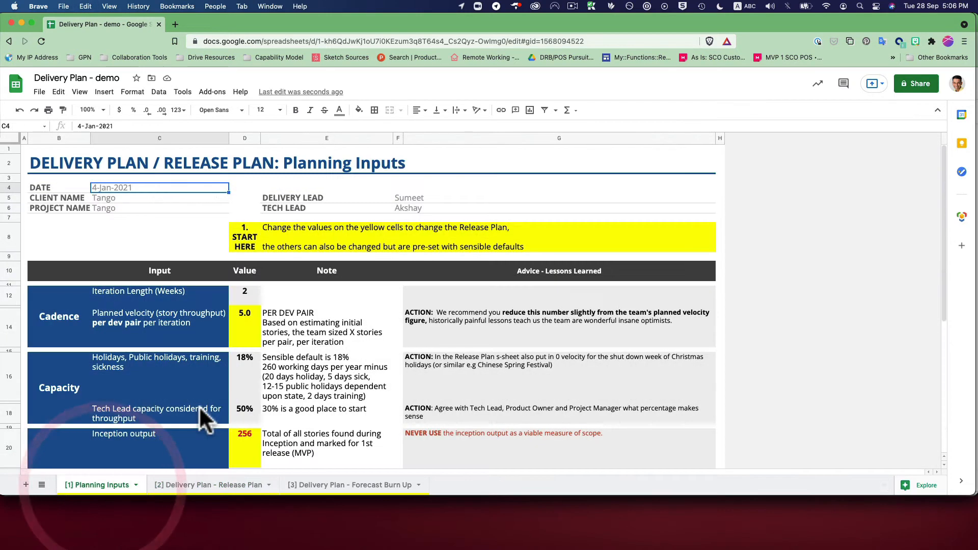
{"action": "scroll", "coordinate": [204, 382], "scroll_direction": "down", "scroll_amount": 2}
{"action": "scroll", "coordinate": [209, 353], "scroll_direction": "down", "scroll_amount": 5}
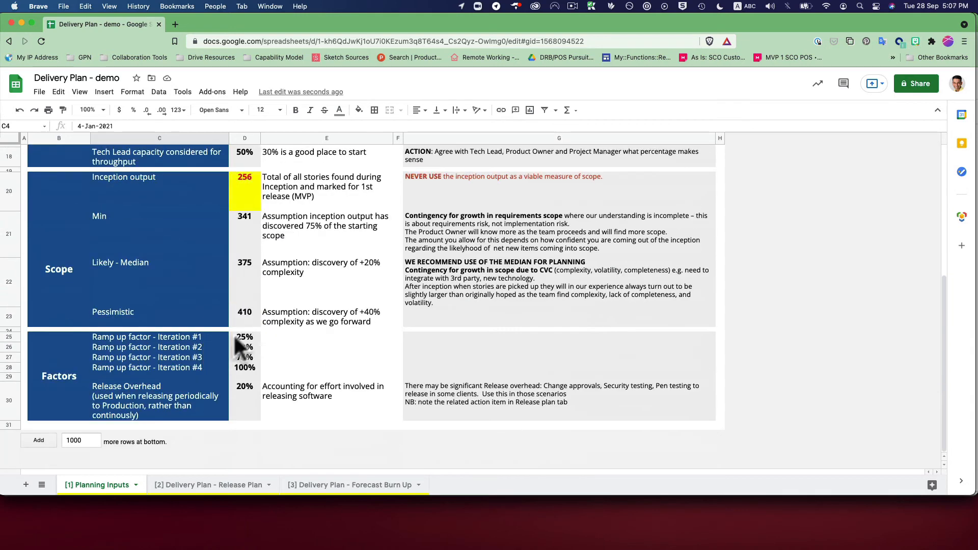
{"action": "left_click", "coordinate": [246, 266]}
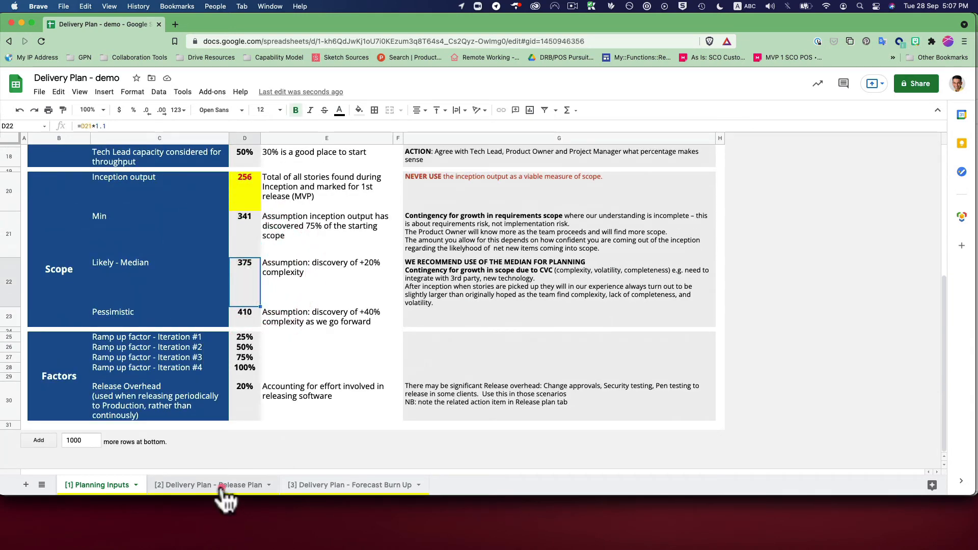
{"action": "left_click", "coordinate": [199, 486]}
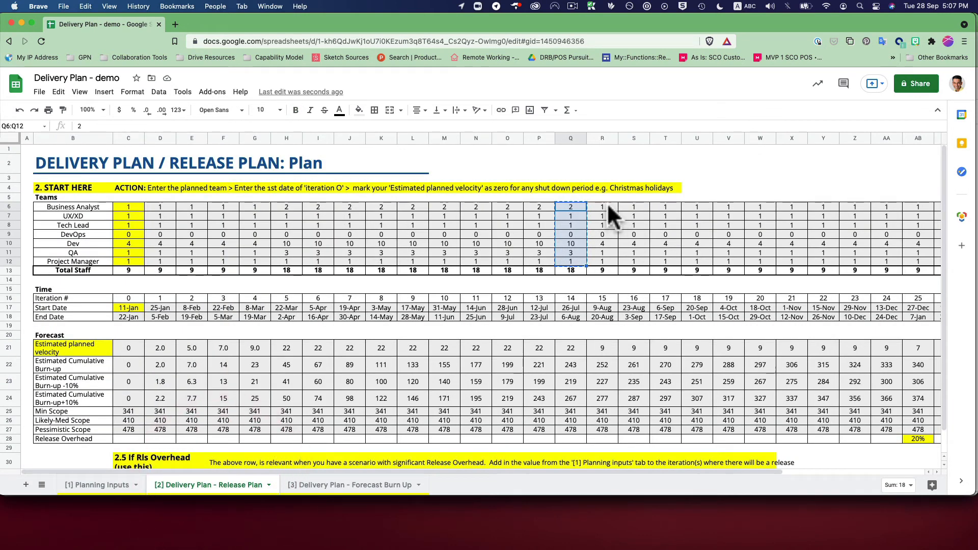
{"action": "left_click", "coordinate": [607, 204]}
{"action": "key", "text": "super+v"}
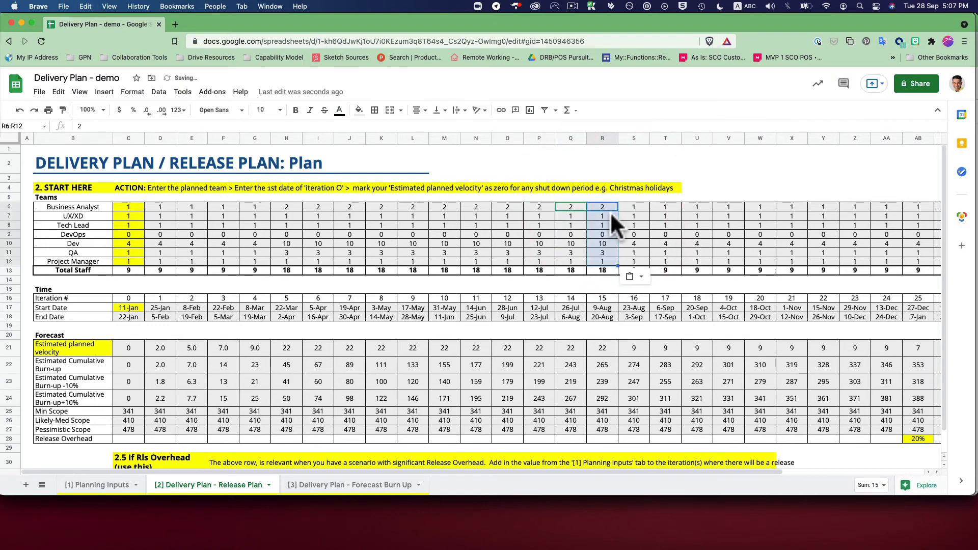
Set iteration 15's team to 3 Business Analysts, 14 Devs and 5 QAs.
{"action": "left_click", "coordinate": [606, 206]}
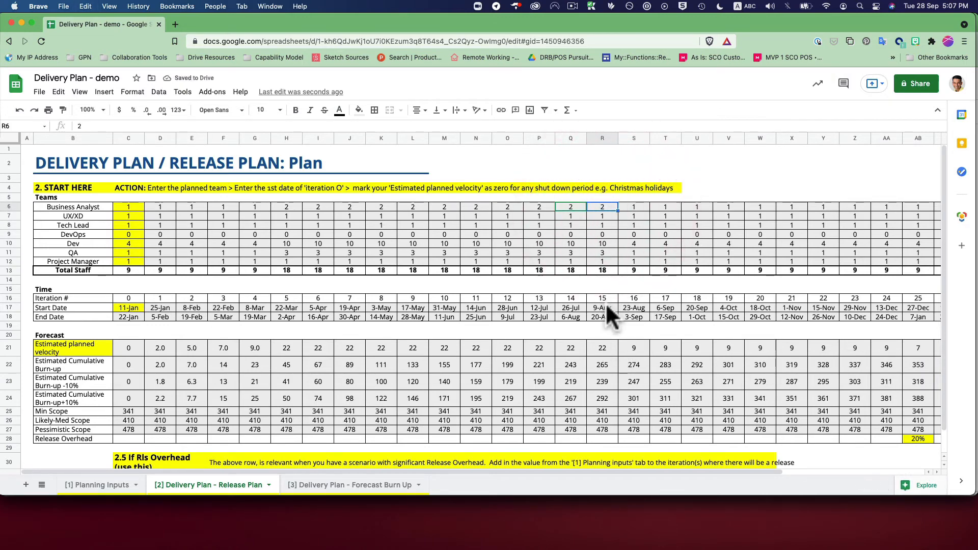
{"action": "left_click", "coordinate": [606, 242]}
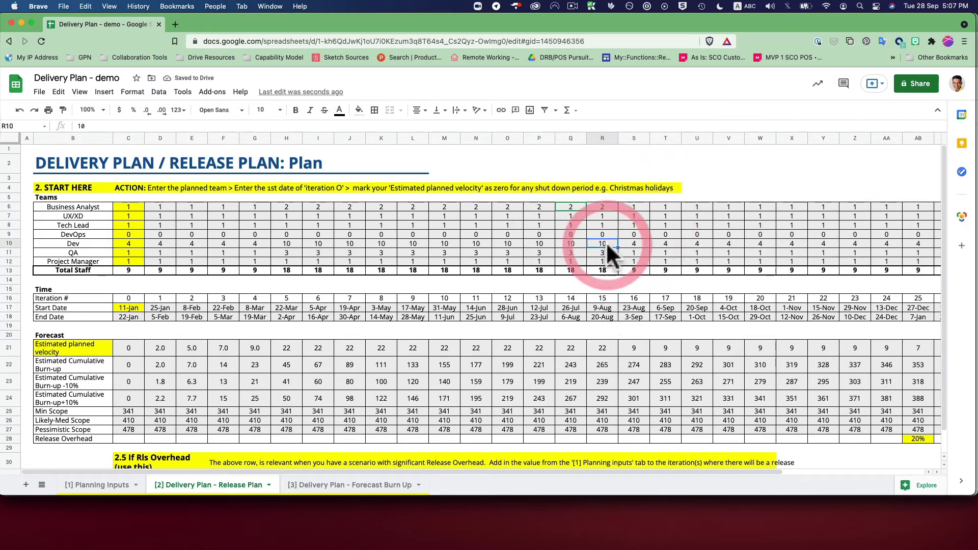
{"action": "left_click", "coordinate": [606, 203]}
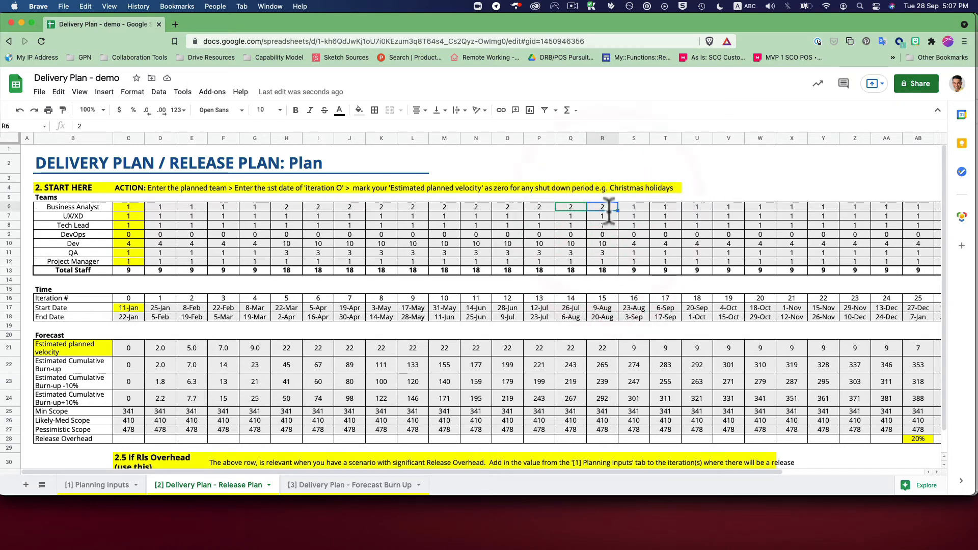
{"action": "type", "text": "3"}
{"action": "left_click", "coordinate": [609, 244]}
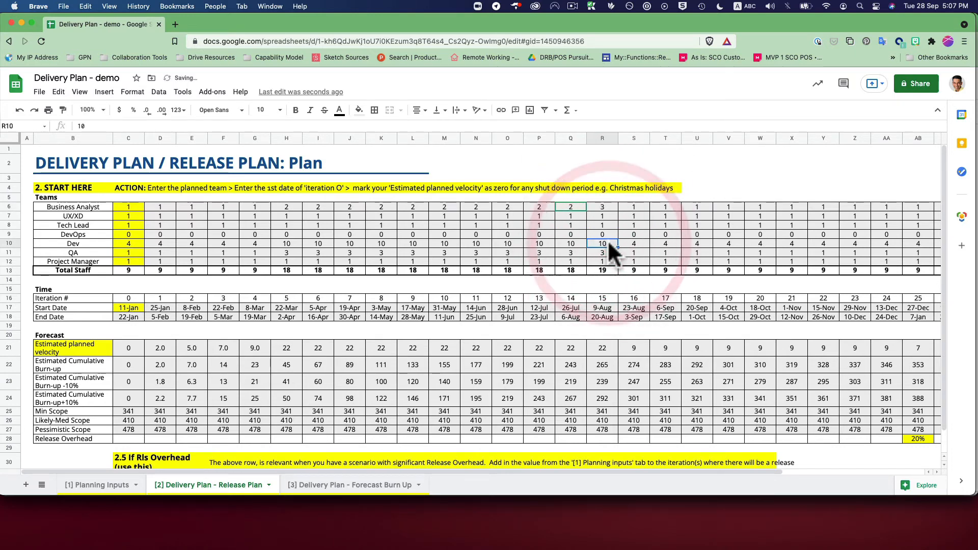
{"action": "type", "text": "14"}
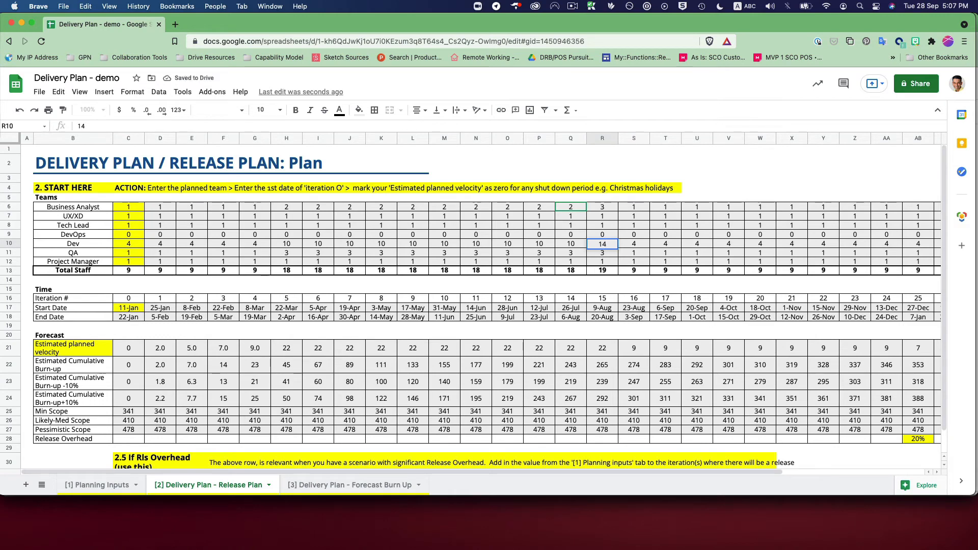
{"action": "key", "text": "Return"}
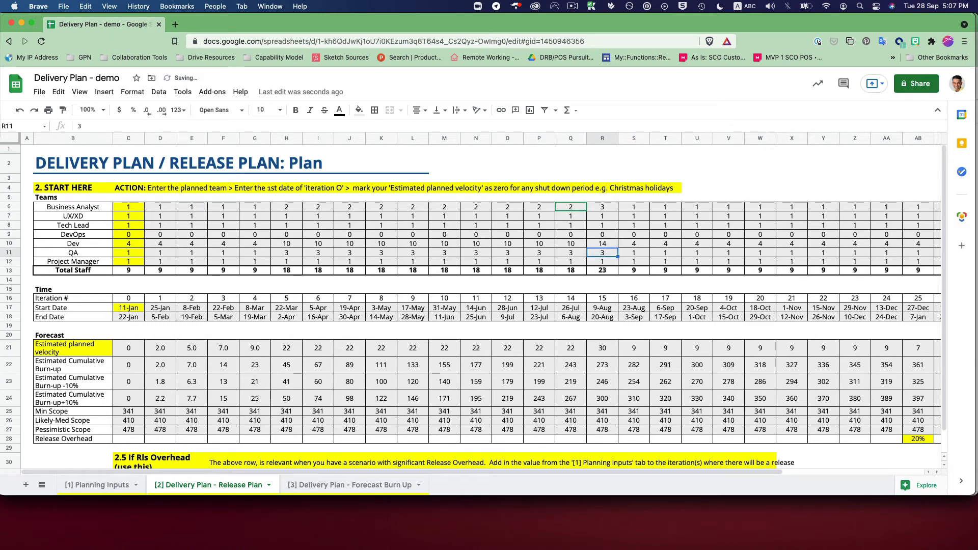
{"action": "type", "text": "5"}
{"action": "key", "text": "Return"}
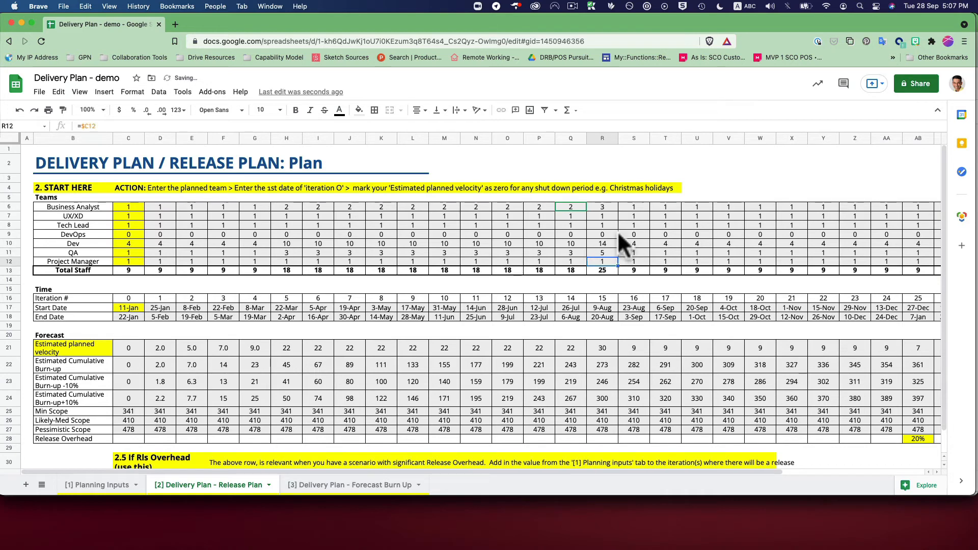
Copy the iteration 15 team counts in R6:R12 to iterations 16 through 19.
{"action": "left_click_drag", "start_coordinate": [614, 204], "coordinate": [612, 260]}
{"action": "key", "text": "ctrl+c"}
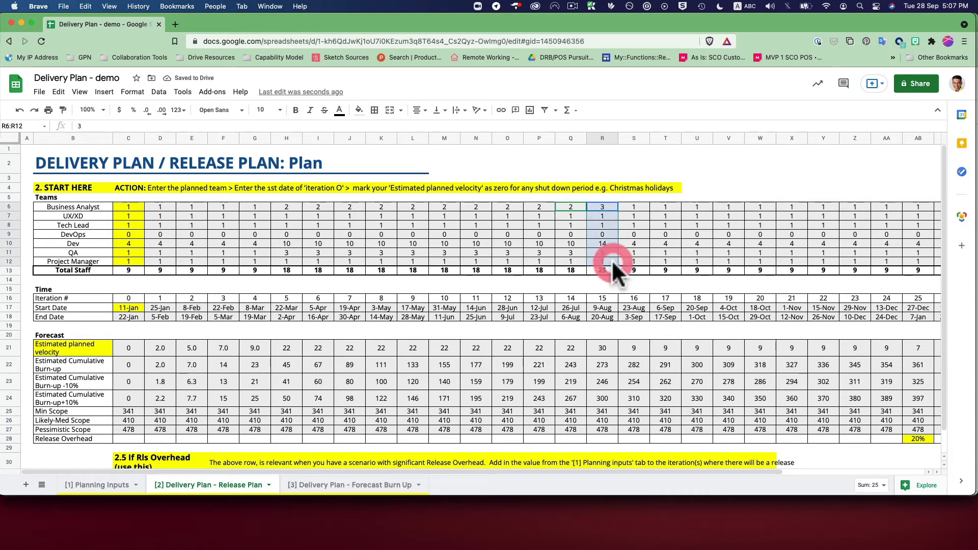
{"action": "left_click", "coordinate": [641, 207]}
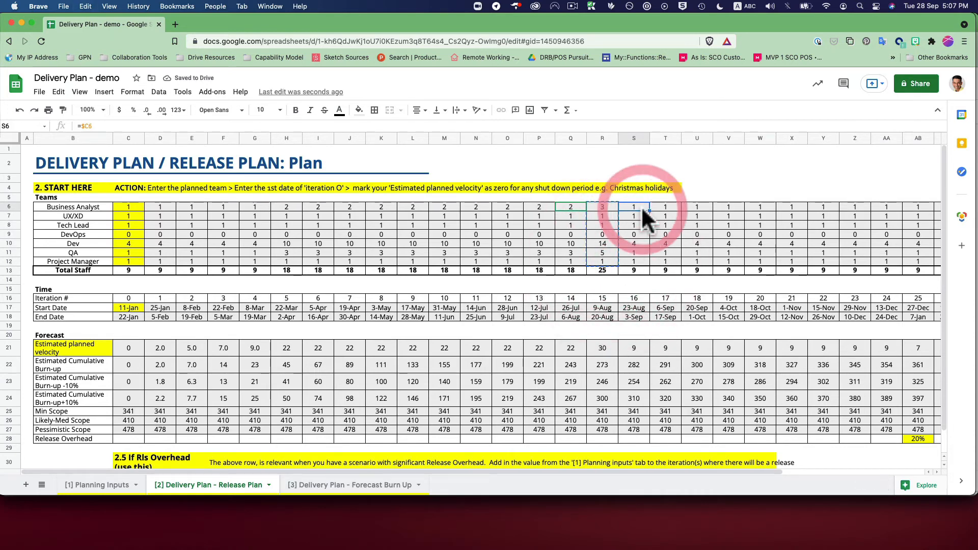
{"action": "key", "text": "ctrl+v"}
{"action": "left_click", "coordinate": [665, 206]}
{"action": "key", "text": "ctrl+v"}
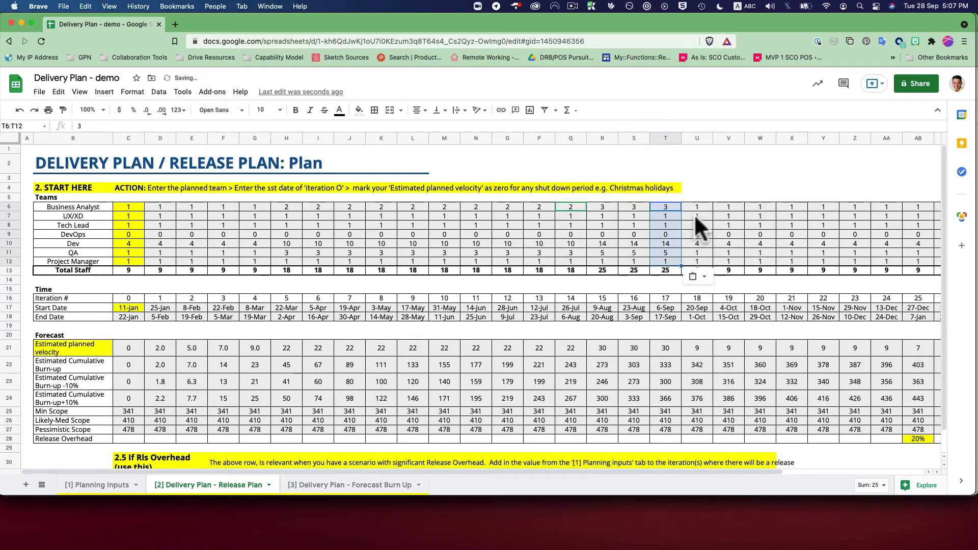
{"action": "left_click", "coordinate": [697, 206]}
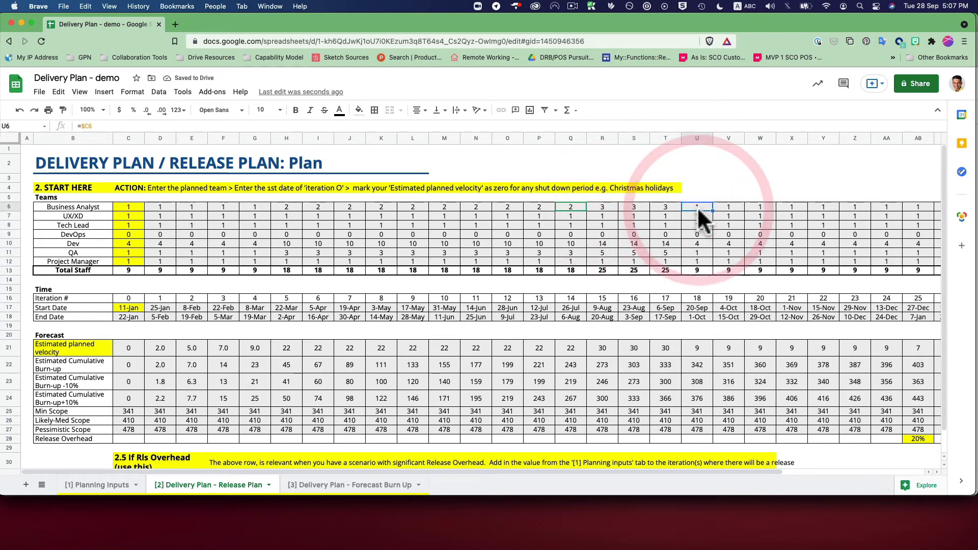
{"action": "key", "text": "ctrl+v"}
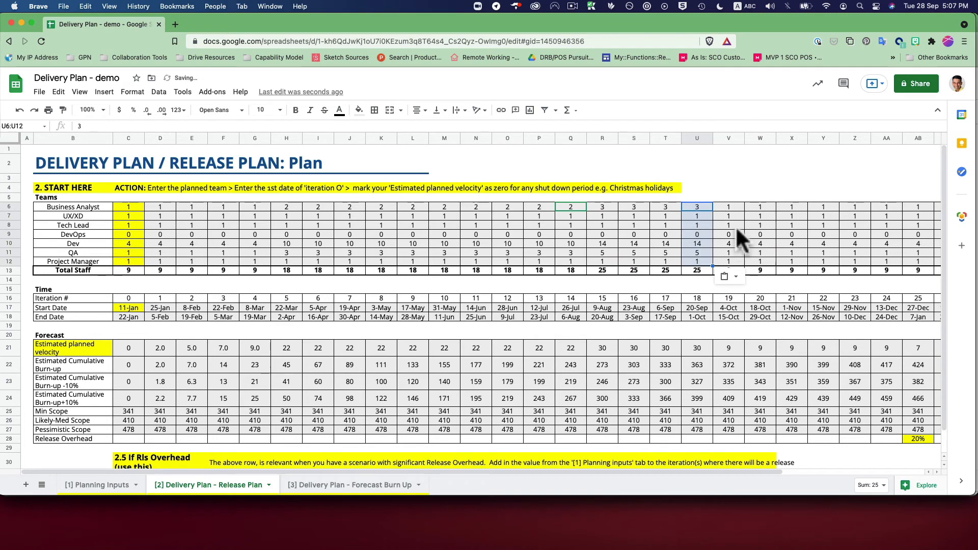
{"action": "left_click", "coordinate": [727, 206]}
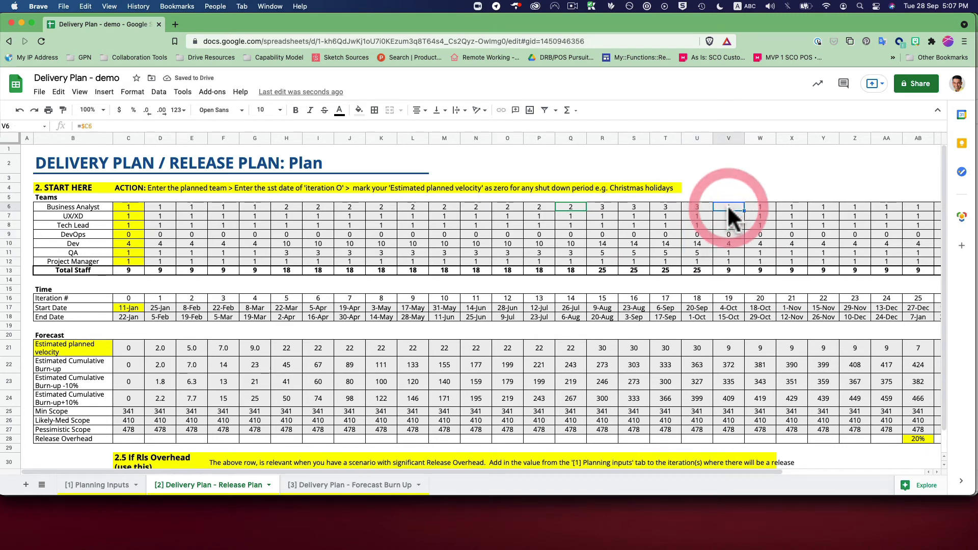
{"action": "key", "text": "ctrl+v"}
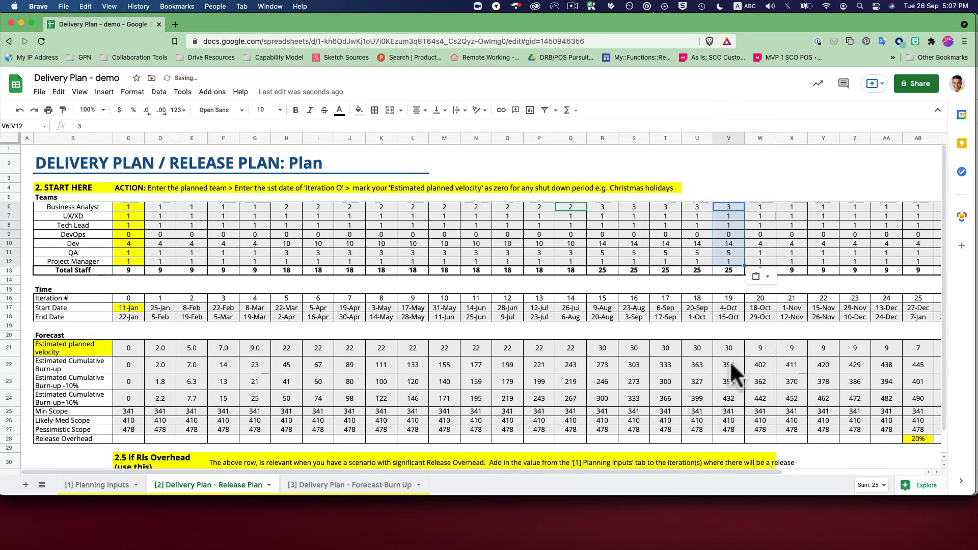
Compare the Estimated Cumulative Burn-up of iterations 18 and 19 with the planned scope.
{"action": "left_click", "coordinate": [727, 296]}
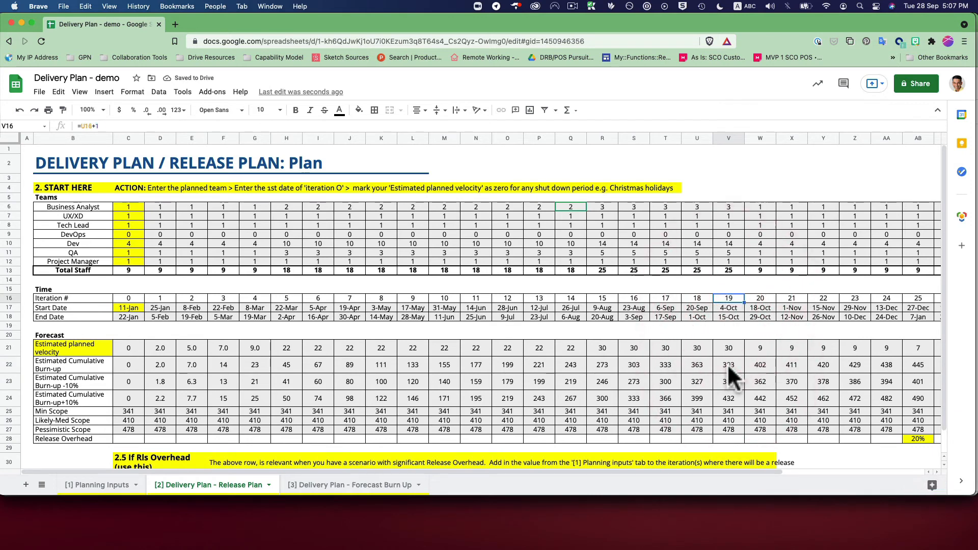
{"action": "left_click", "coordinate": [727, 364]}
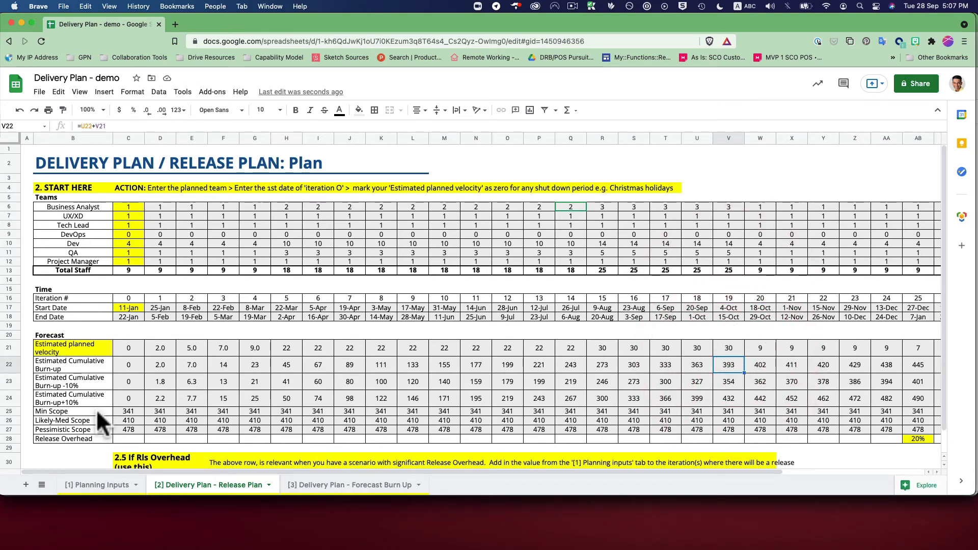
{"action": "left_click", "coordinate": [61, 365]}
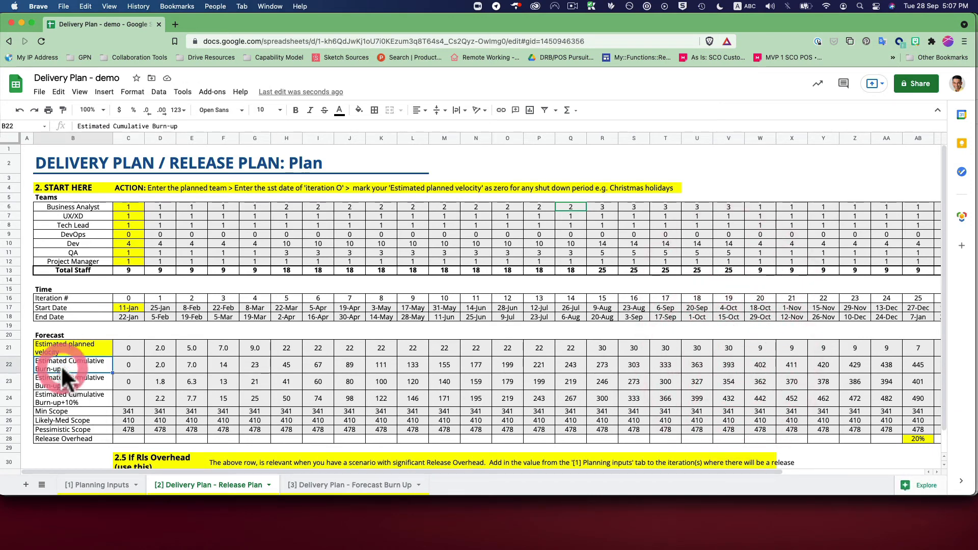
{"action": "left_click", "coordinate": [695, 367]}
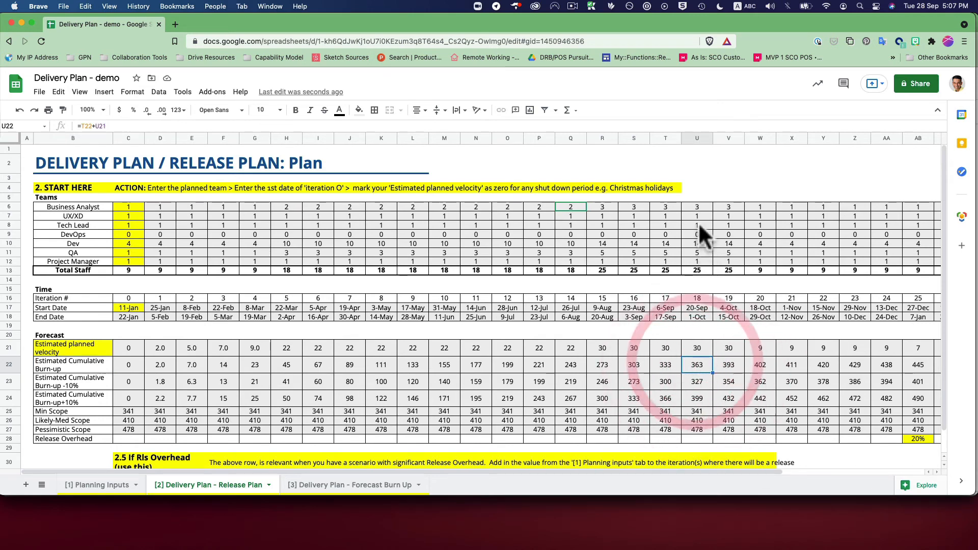
{"action": "left_click", "coordinate": [698, 138]}
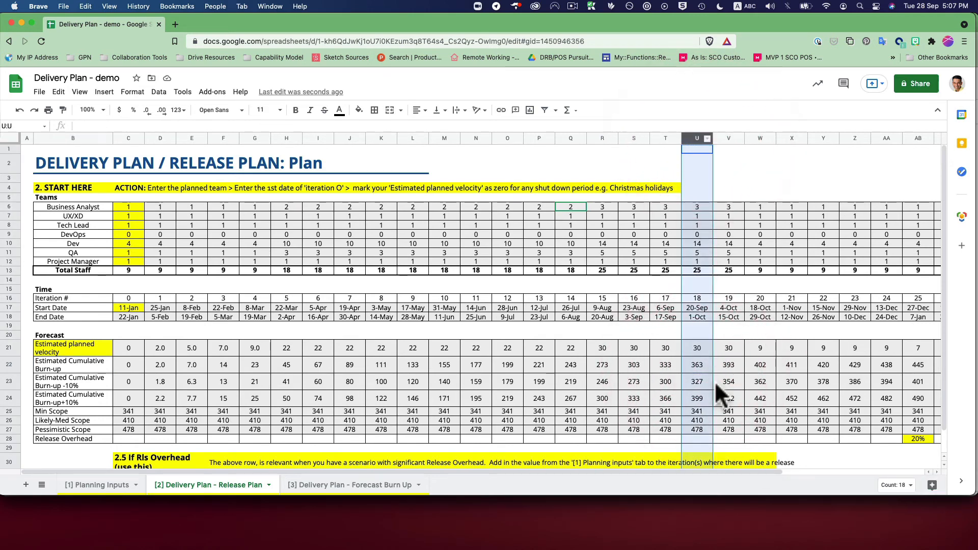
{"action": "left_click", "coordinate": [699, 369]}
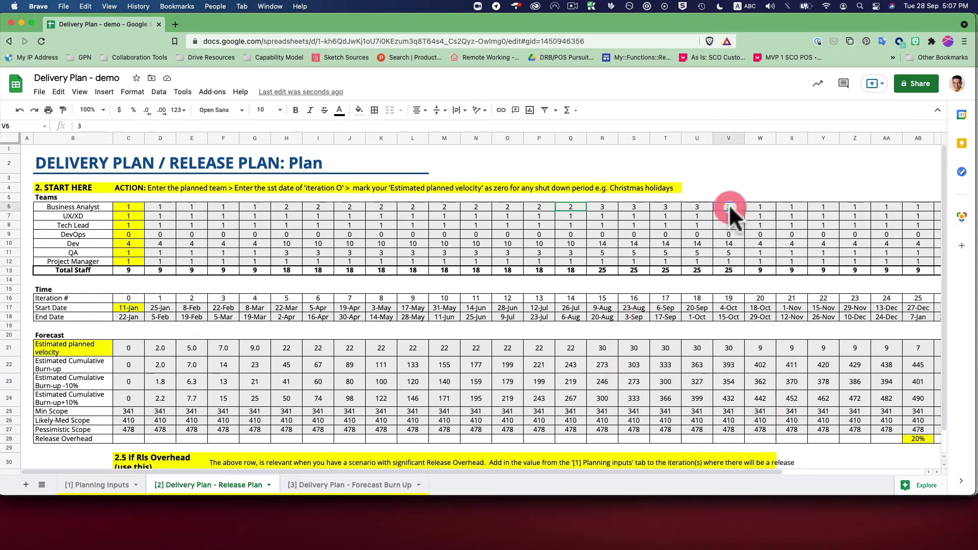
{"action": "left_click", "coordinate": [727, 138]}
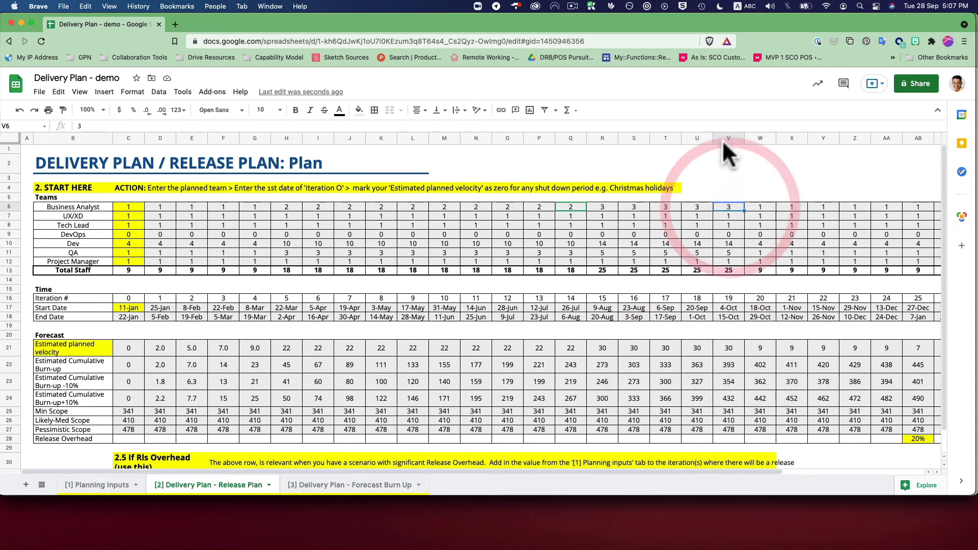
Make iteration 19's Estimated Cumulative Burn-up in V22 bold with a light red fill.
{"action": "left_click", "coordinate": [728, 361]}
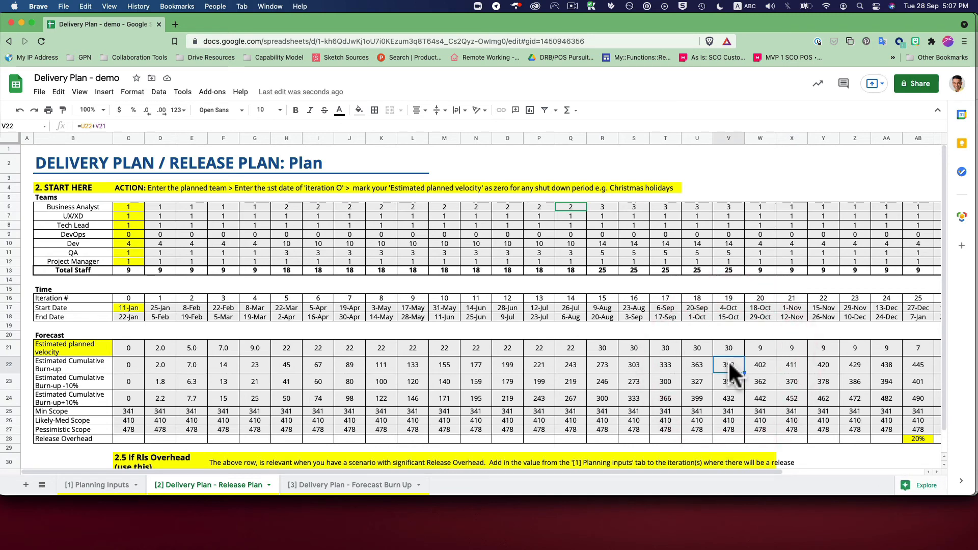
{"action": "key", "text": "super+b"}
{"action": "left_click", "coordinate": [357, 110]}
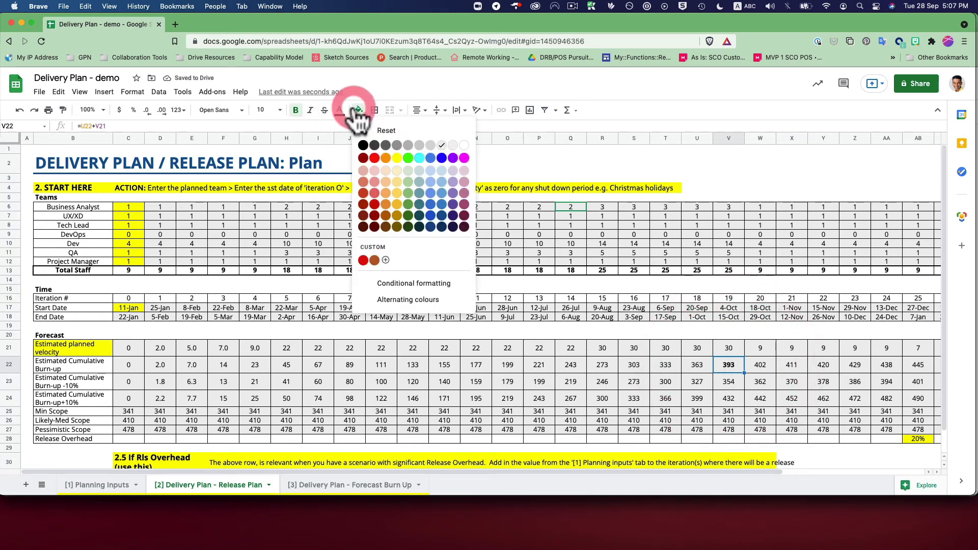
{"action": "left_click", "coordinate": [374, 170]}
{"action": "left_click", "coordinate": [731, 368]}
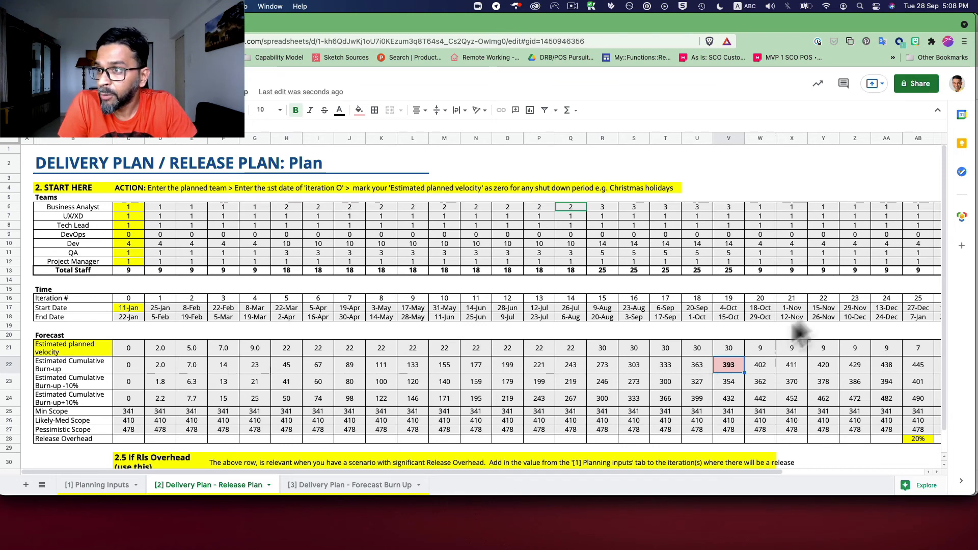
Review the Dev counts in row 10 across iterations 1 to 19 against iteration 19's Estimated Cumulative Burn-up.
{"action": "left_click", "coordinate": [729, 299]}
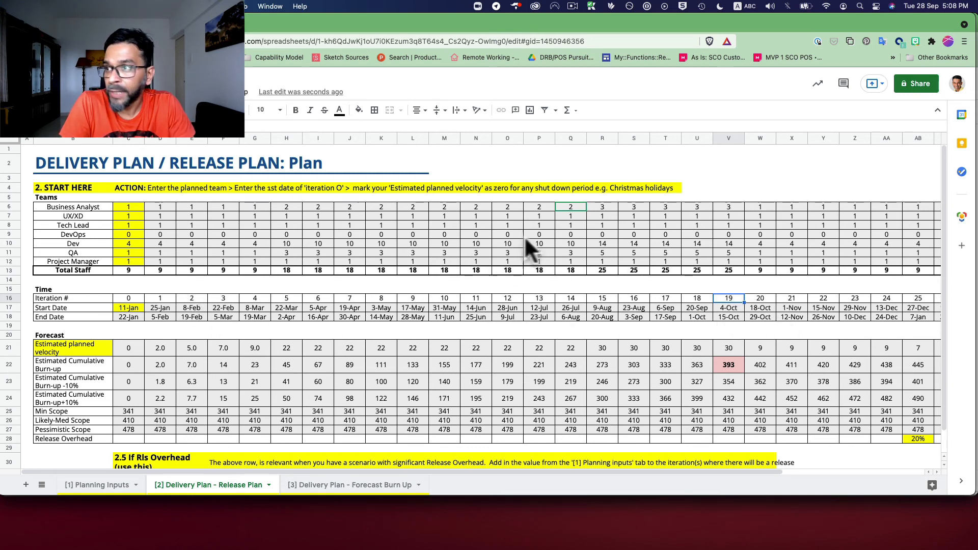
{"action": "left_click", "coordinate": [665, 243]}
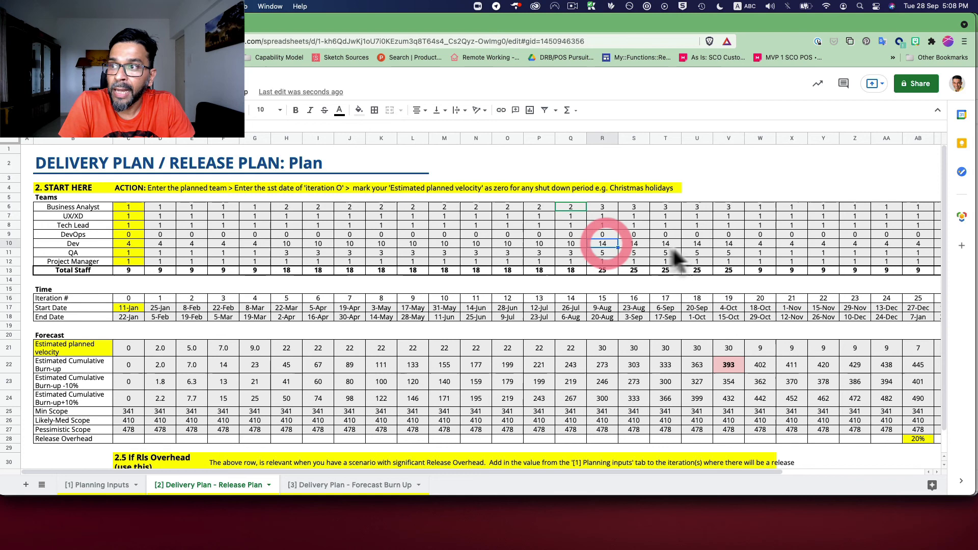
{"action": "left_click", "coordinate": [700, 245]}
{"action": "left_click", "coordinate": [732, 243]}
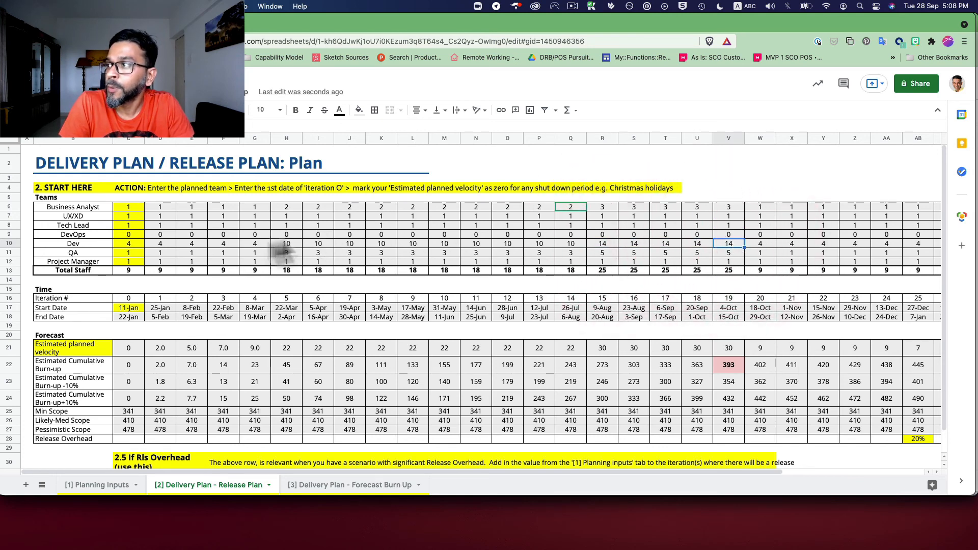
{"action": "left_click", "coordinate": [151, 242]}
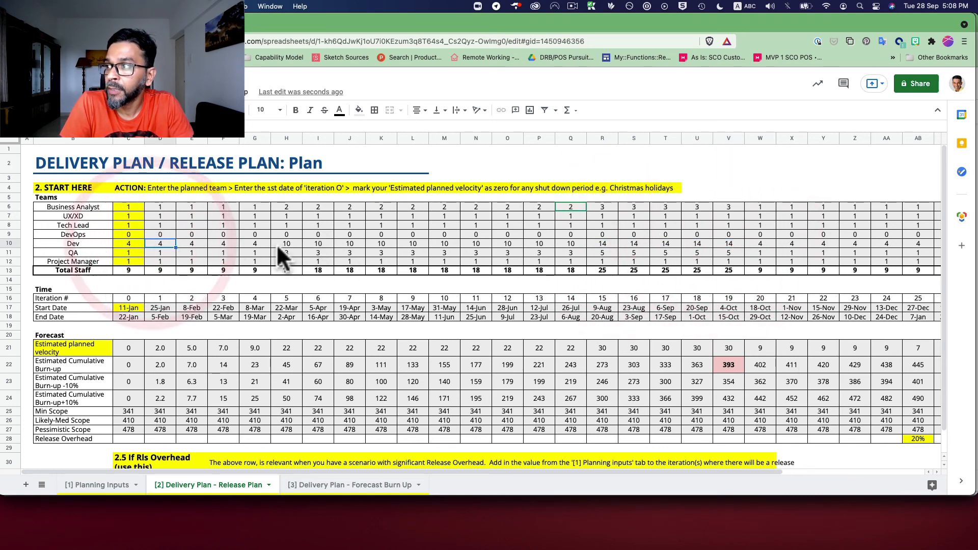
{"action": "left_click_drag", "start_coordinate": [278, 243], "coordinate": [726, 250]}
{"action": "left_click", "coordinate": [604, 243]}
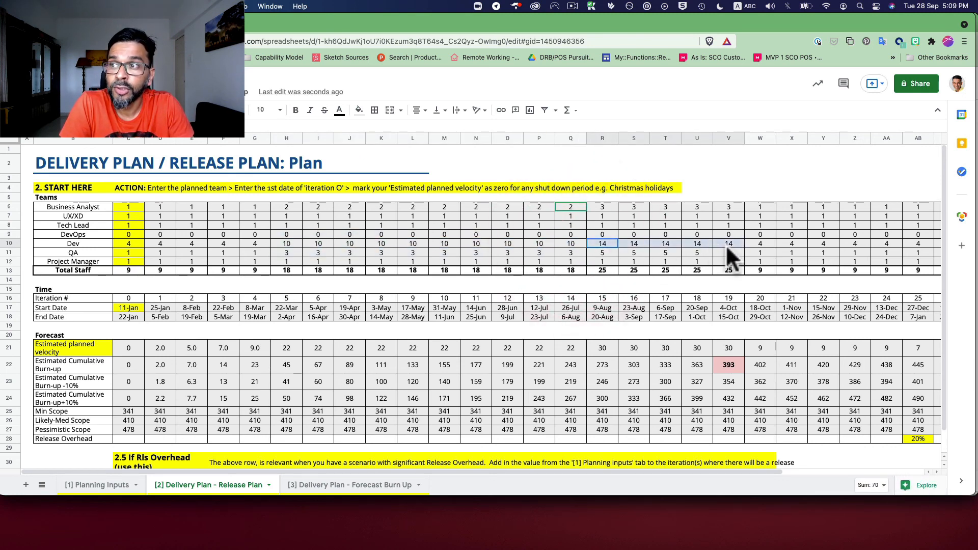
{"action": "left_click", "coordinate": [740, 361]}
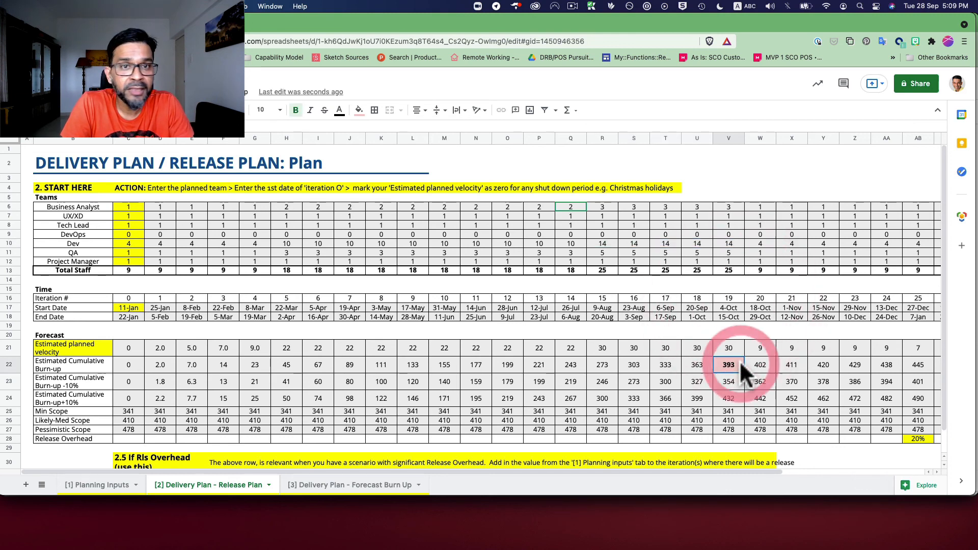